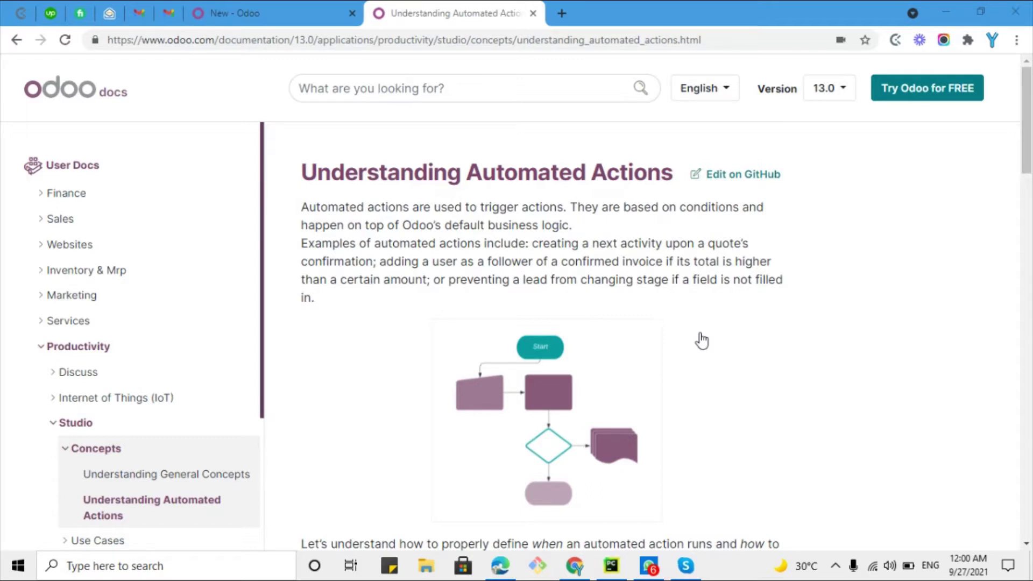
Read the documentation, highlighting the passages on conditions, default business logic and the add-a-follower example
drag(573, 207, 704, 212)
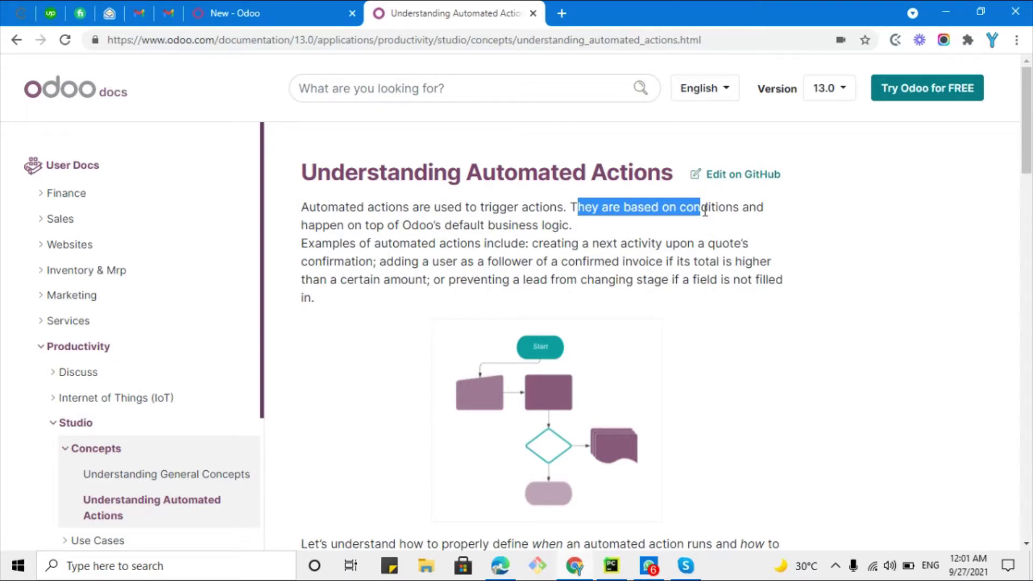
drag(343, 225, 572, 230)
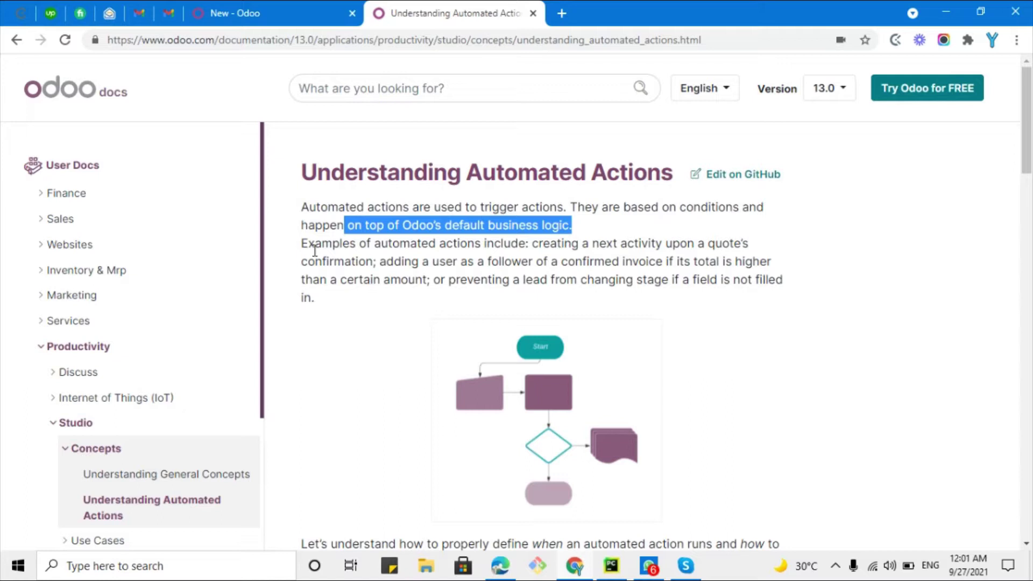
drag(299, 245, 731, 246)
click(534, 244)
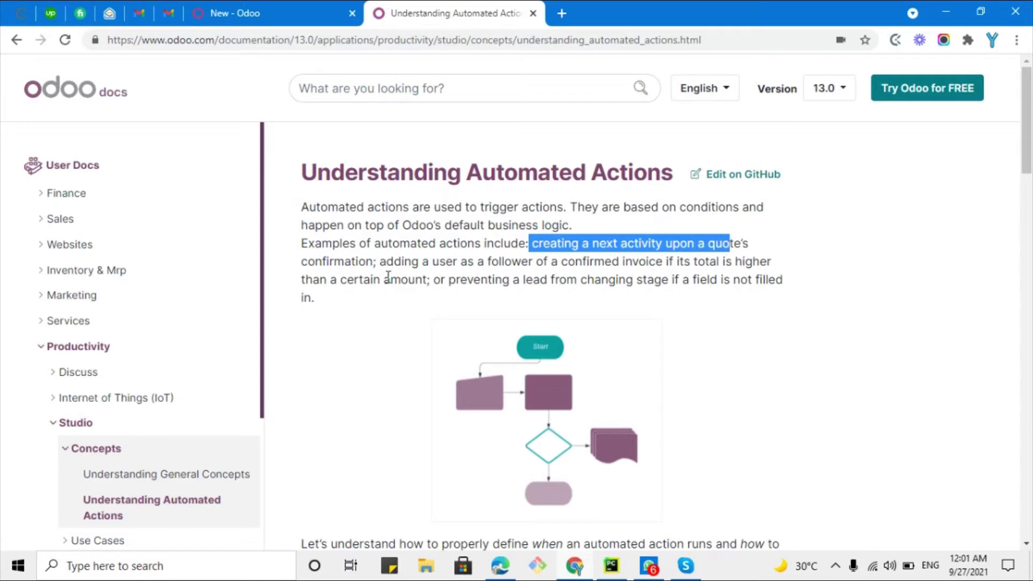
drag(380, 262, 660, 262)
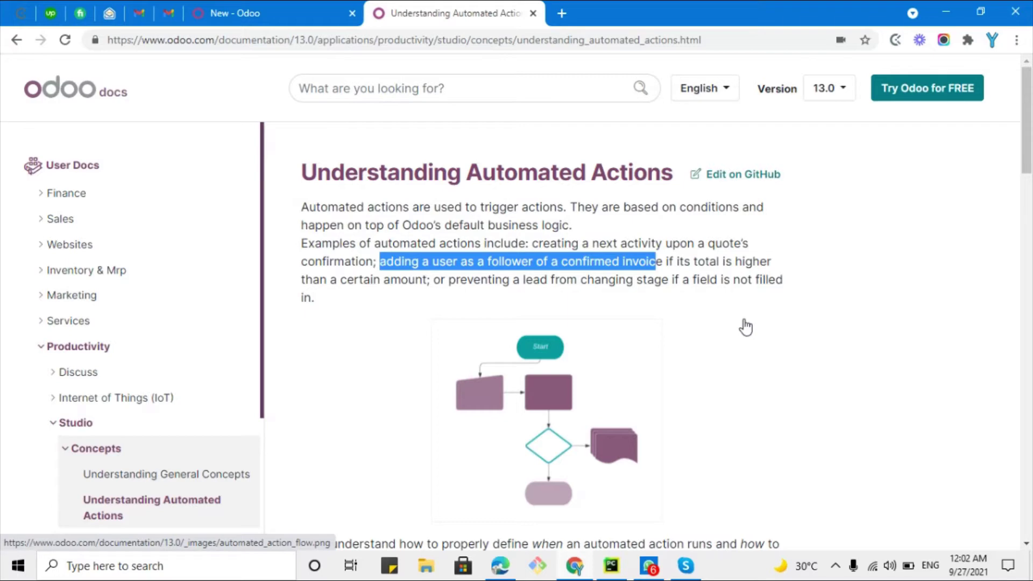
scroll(581, 281, down, 3)
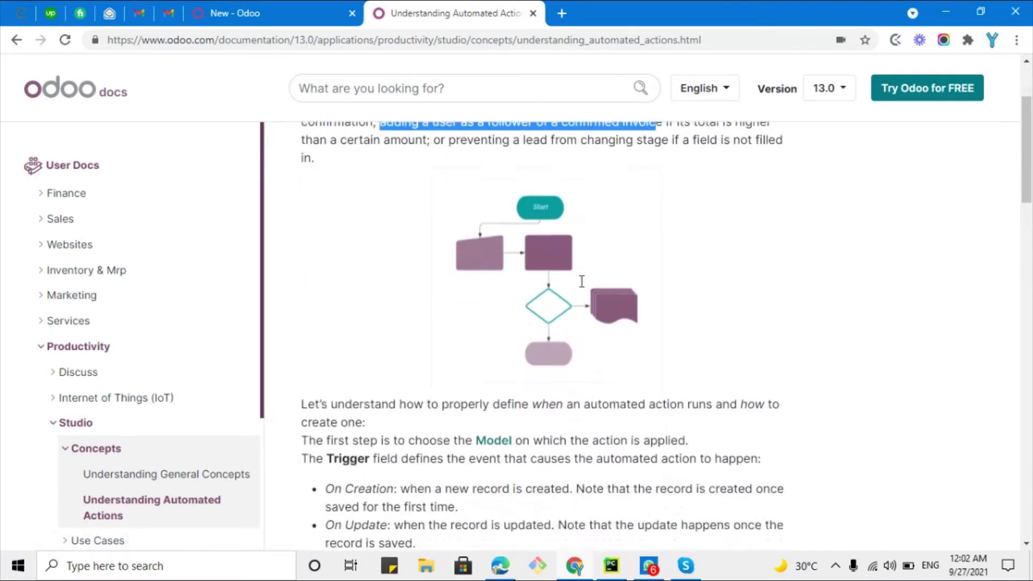
scroll(571, 285, up, 3)
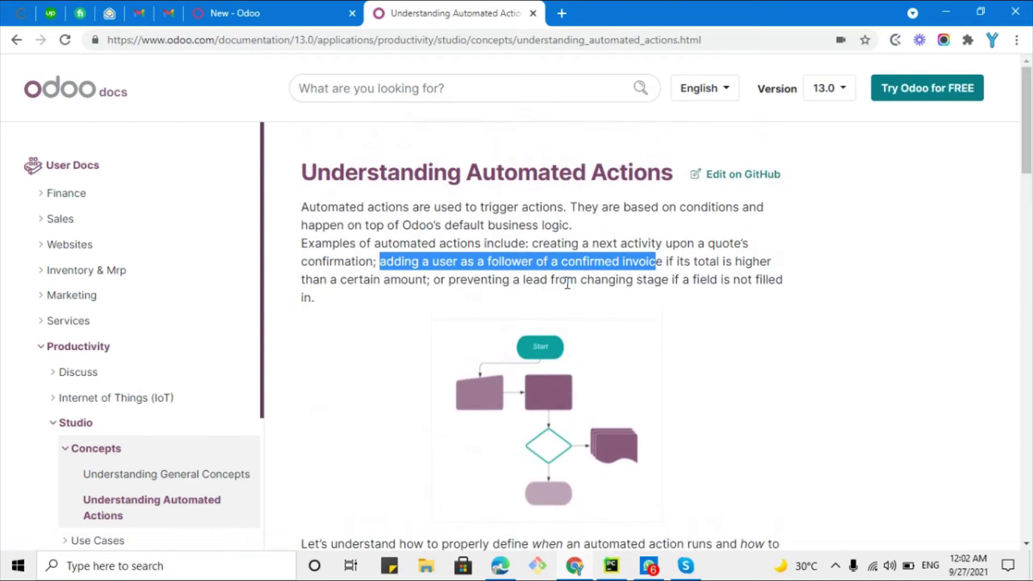
Create a Deco Addict quotation with an Acoustic Bloc Screens line (2,950.00) and save it as S00048
click(286, 2)
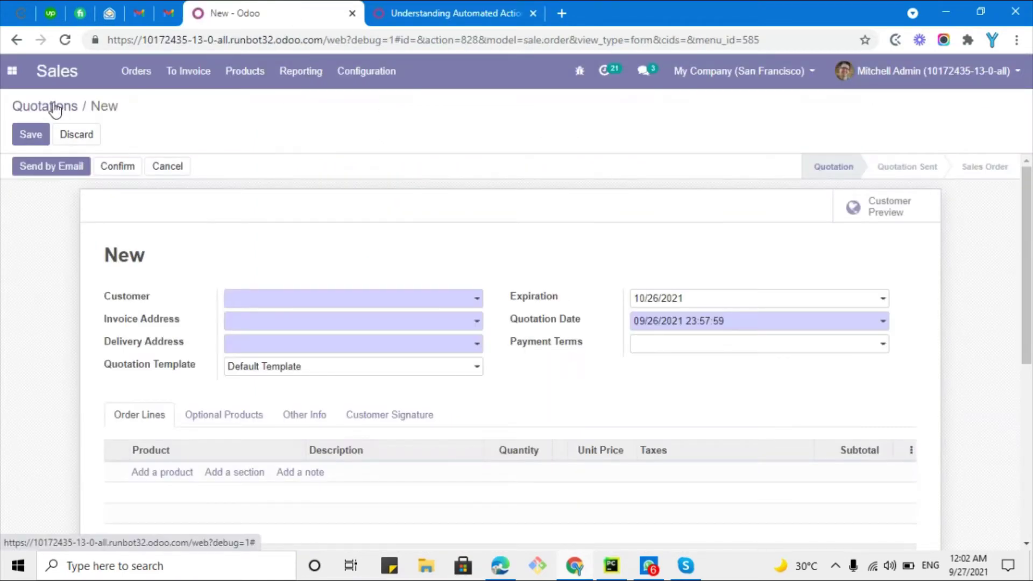
click(40, 112)
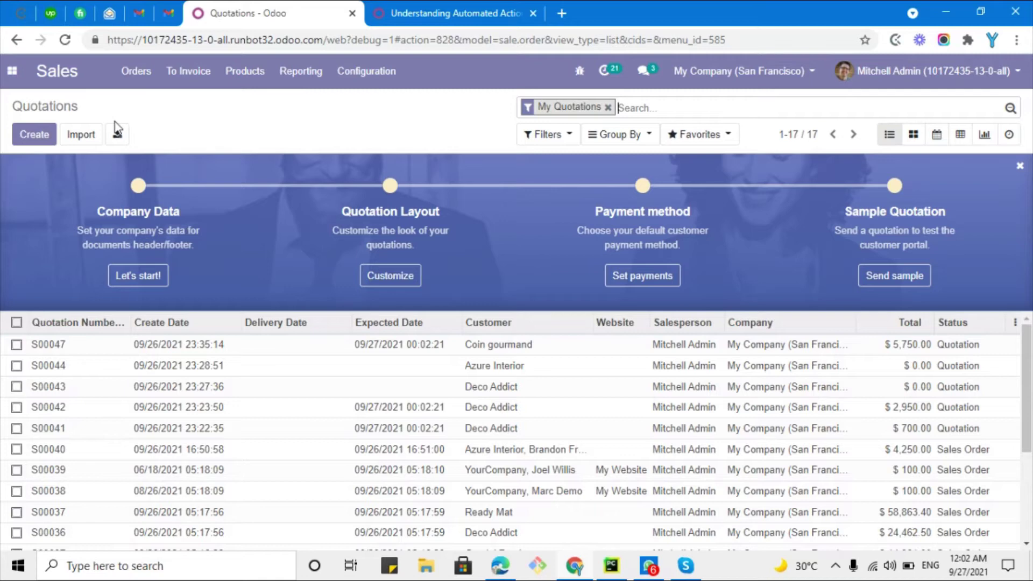
click(34, 134)
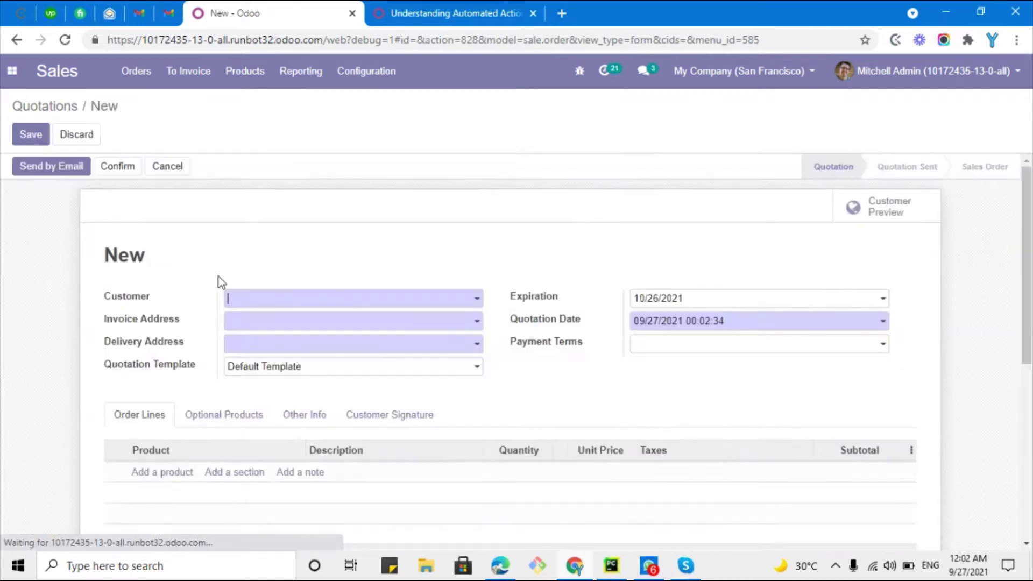
click(279, 300)
click(286, 322)
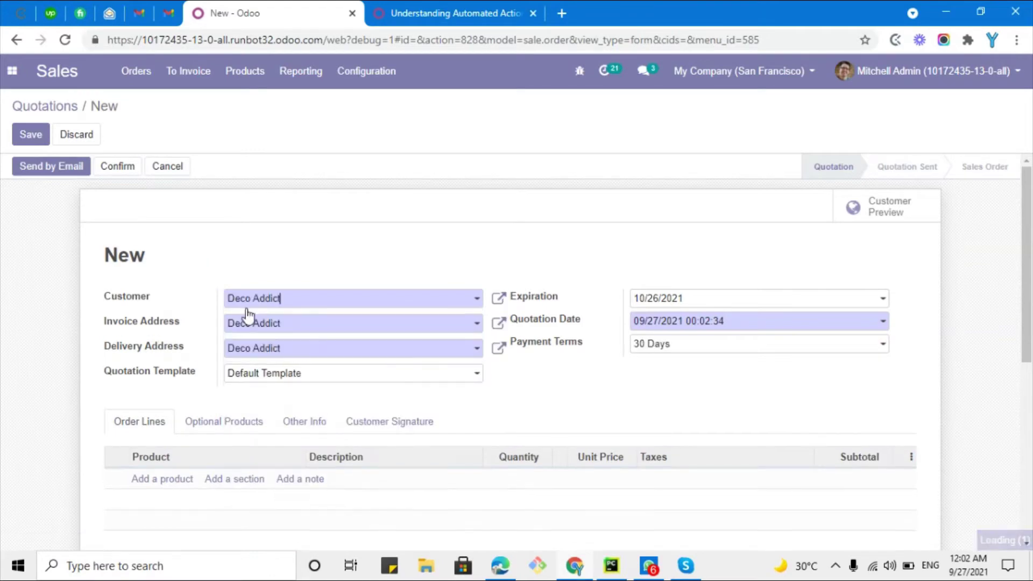
scroll(184, 414, down, 1)
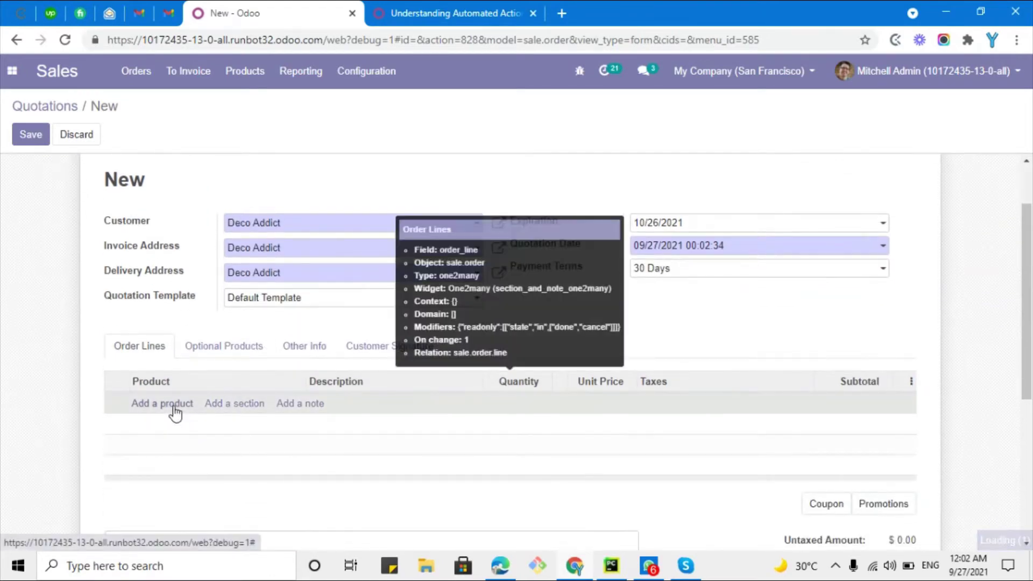
click(174, 412)
click(232, 228)
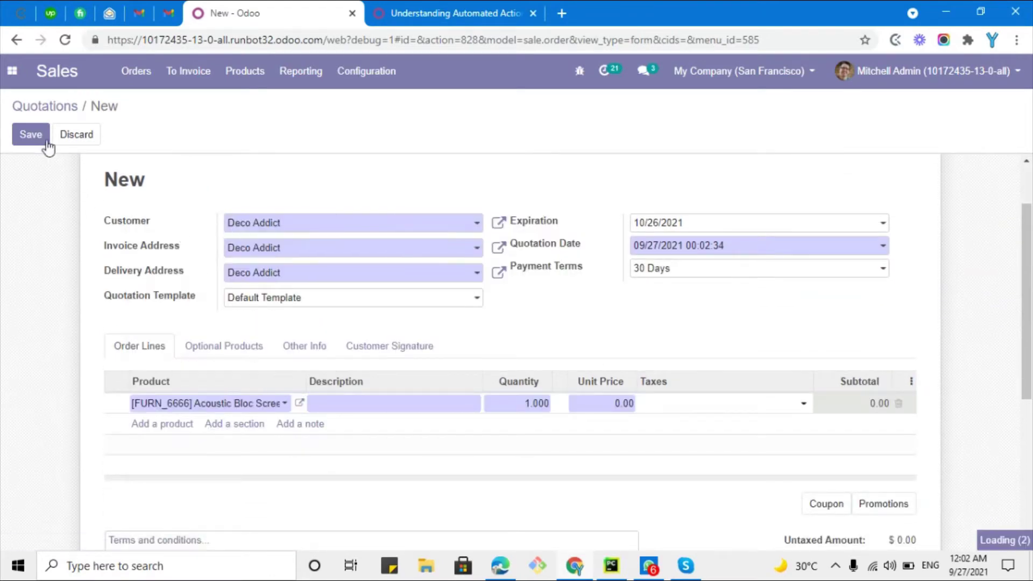
click(30, 135)
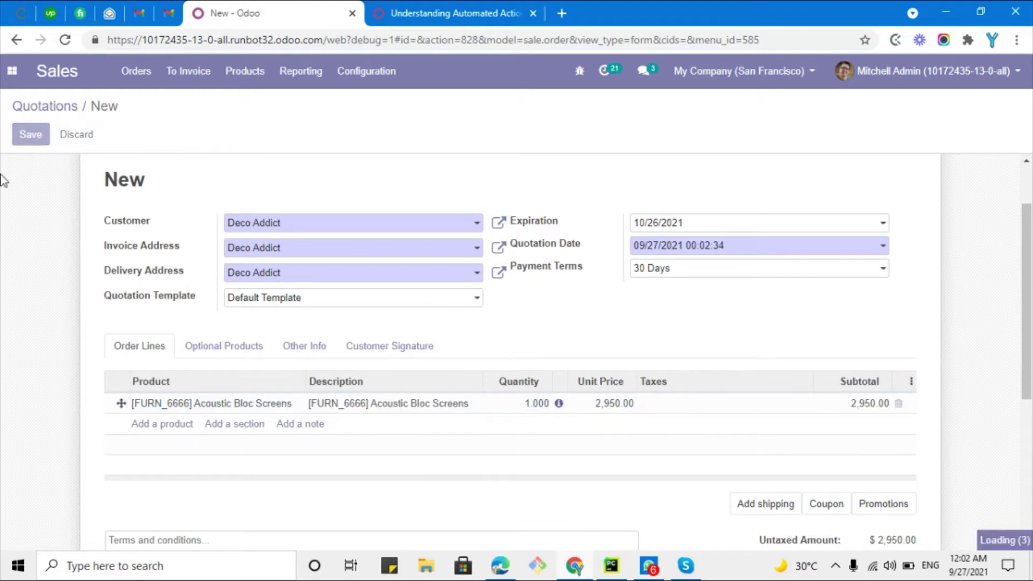
scroll(195, 307, down, 7)
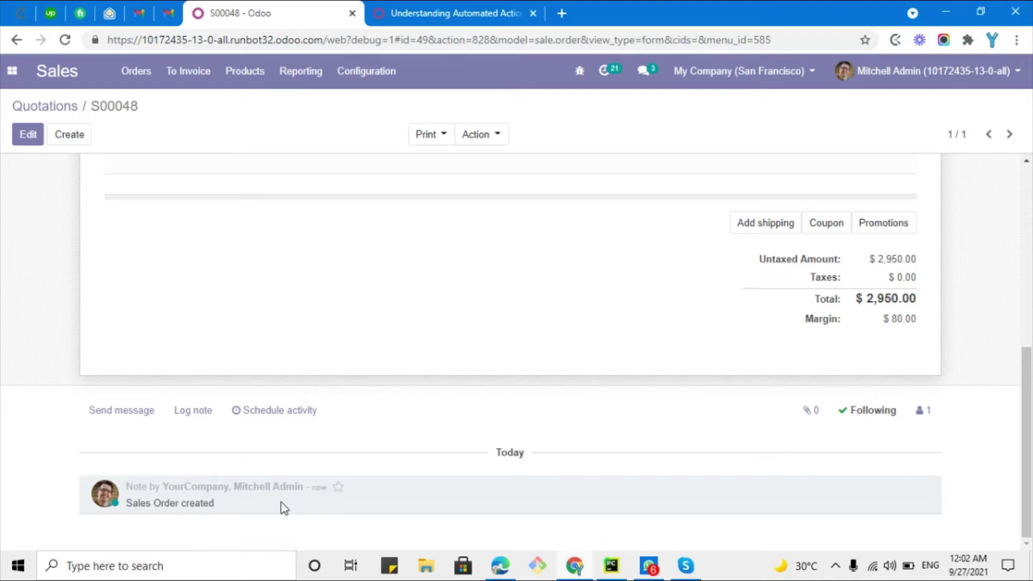
Open the Settings app and its Technical menu
click(11, 70)
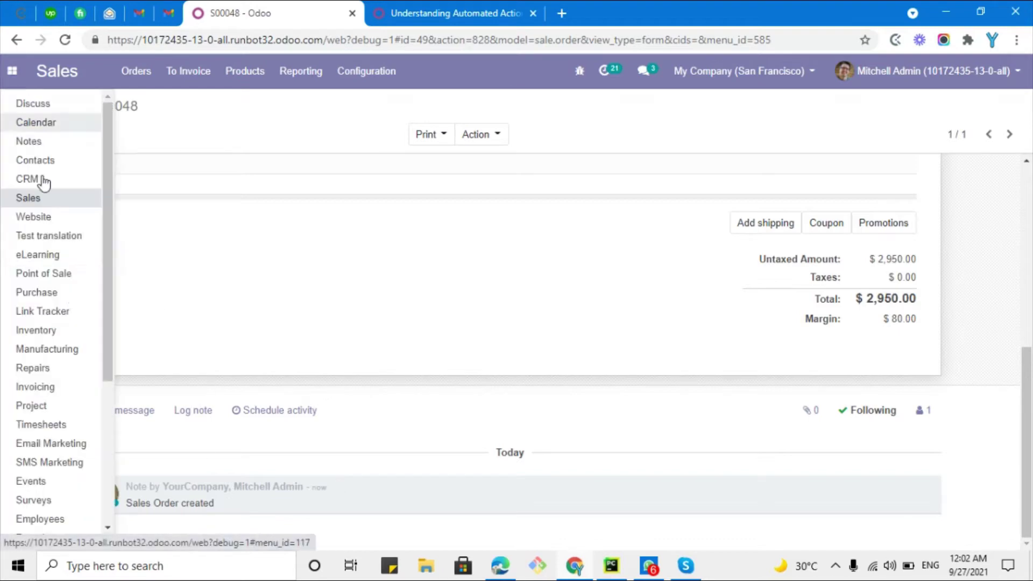
scroll(33, 500, down, 5)
click(35, 501)
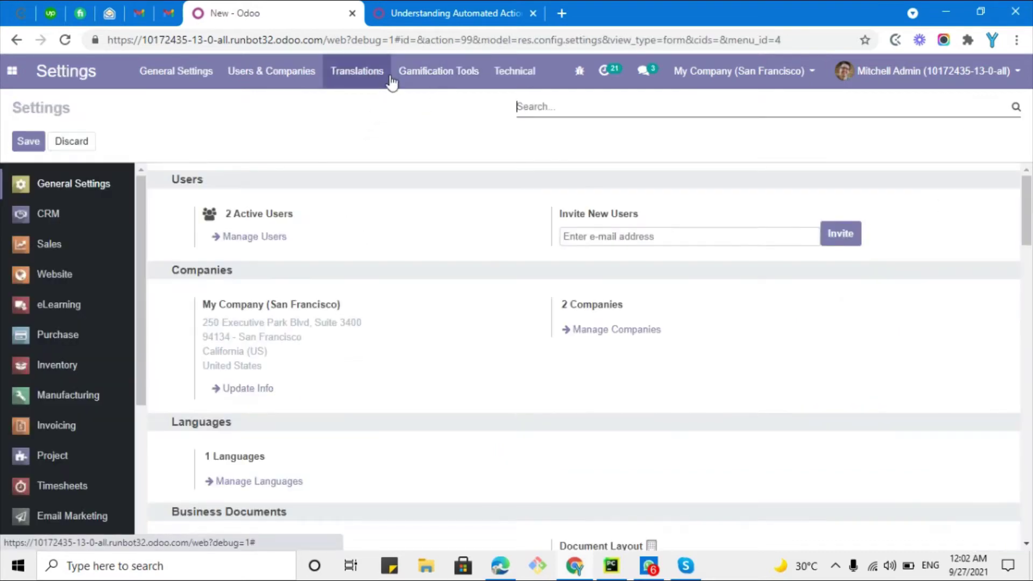
click(512, 74)
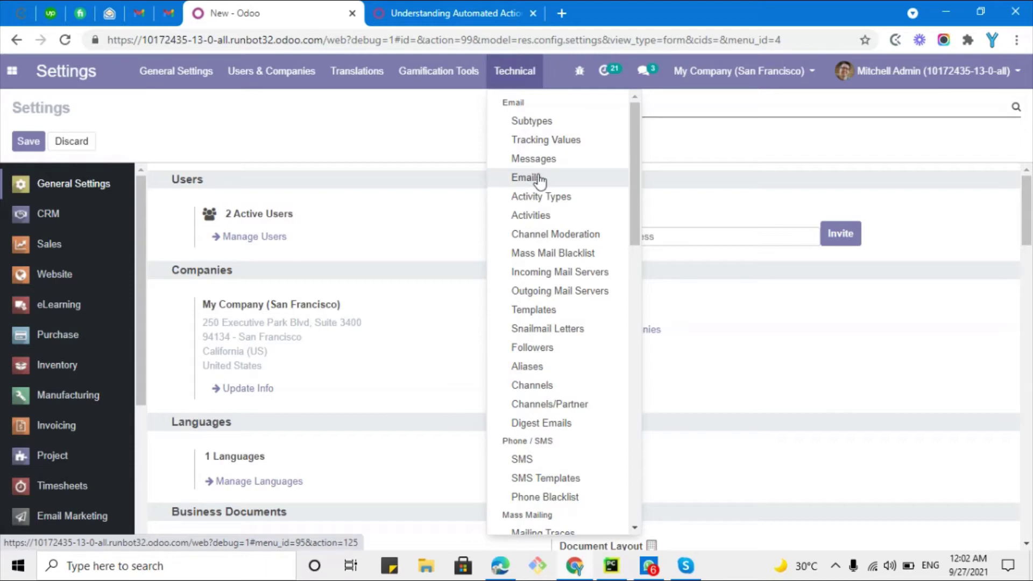
Confirm debug mode in the web address and open the empty technical Emails list
click(357, 42)
click(348, 40)
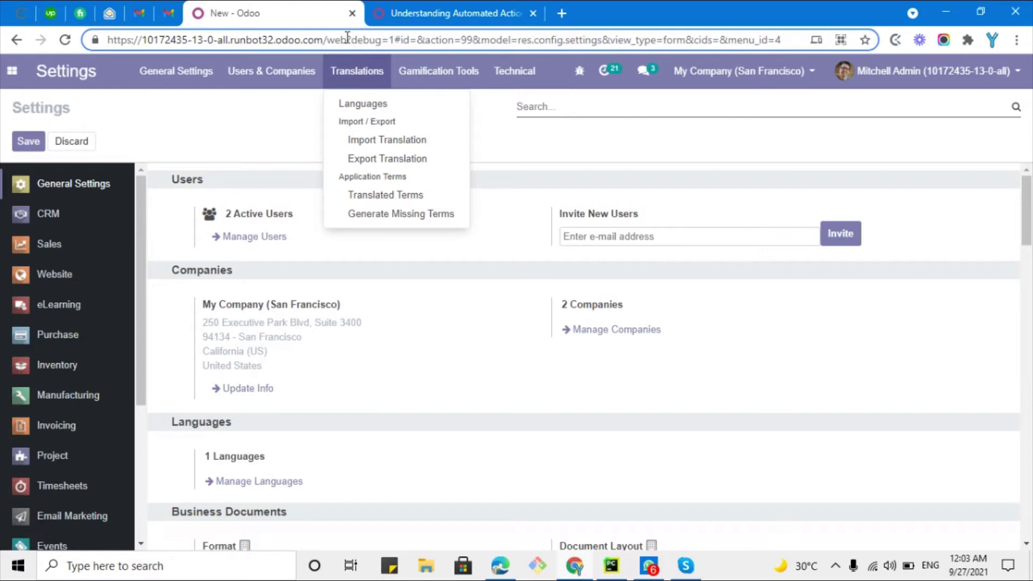
drag(346, 39, 395, 43)
click(400, 39)
mouse_move(522, 75)
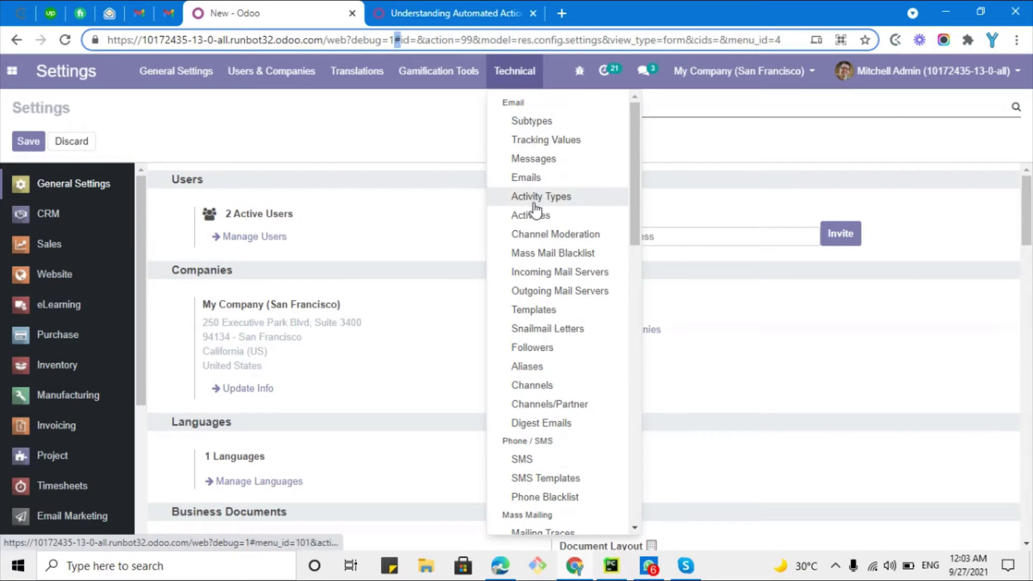
click(534, 177)
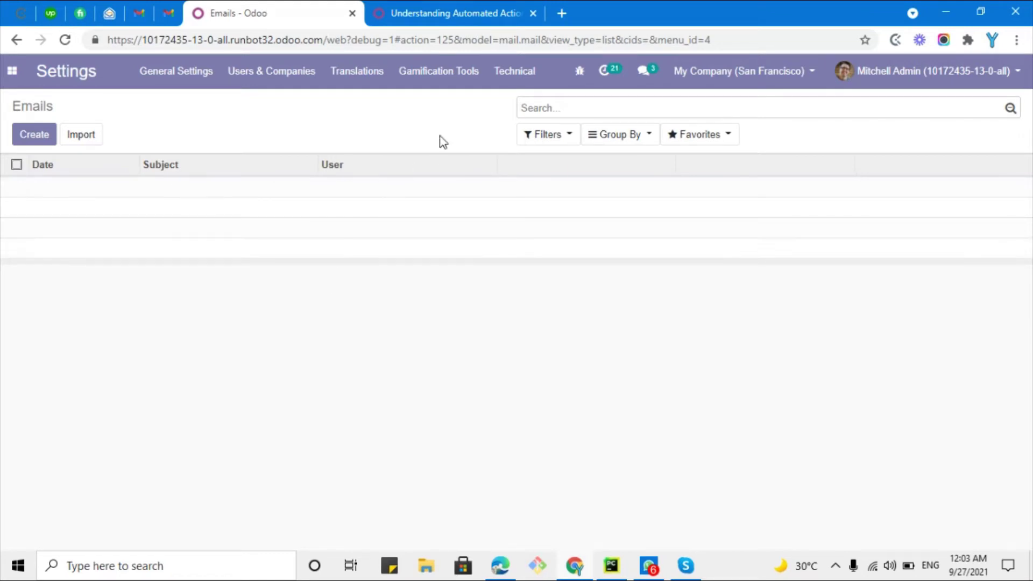
Start a new automated action named 'Send Email to Customer'
click(514, 71)
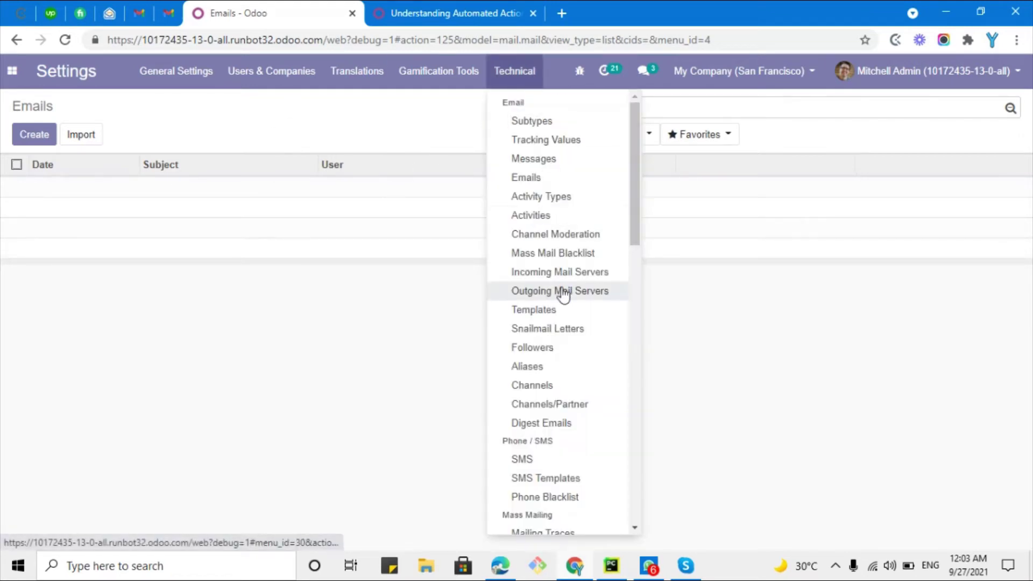
scroll(563, 294, down, 2)
scroll(562, 294, down, 9)
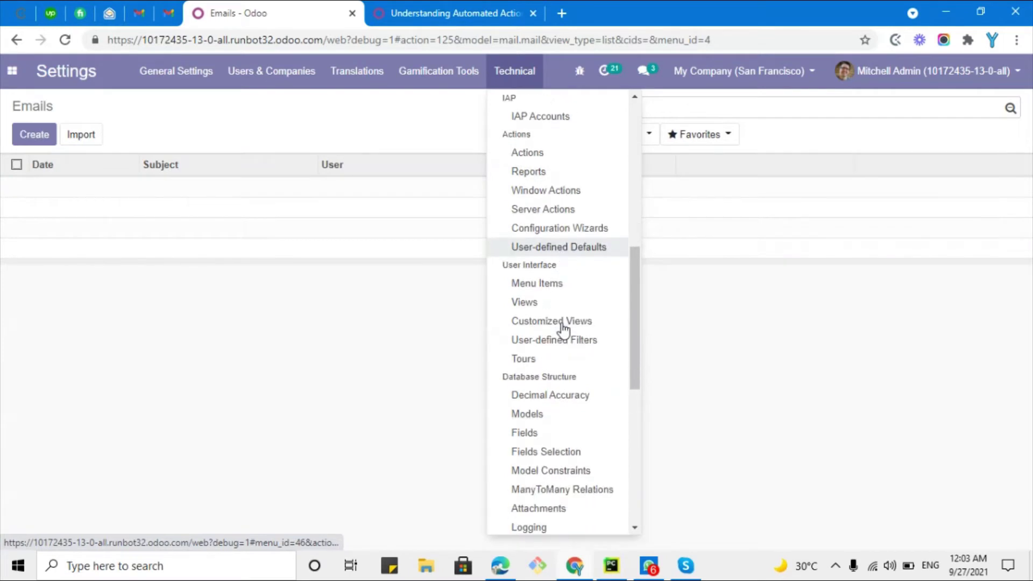
scroll(563, 334, down, 4)
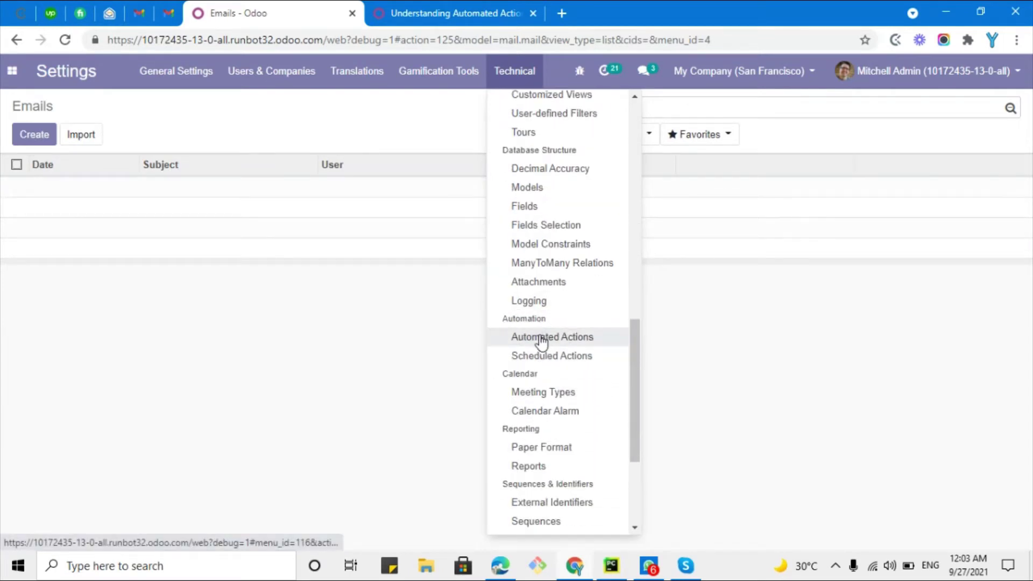
click(542, 339)
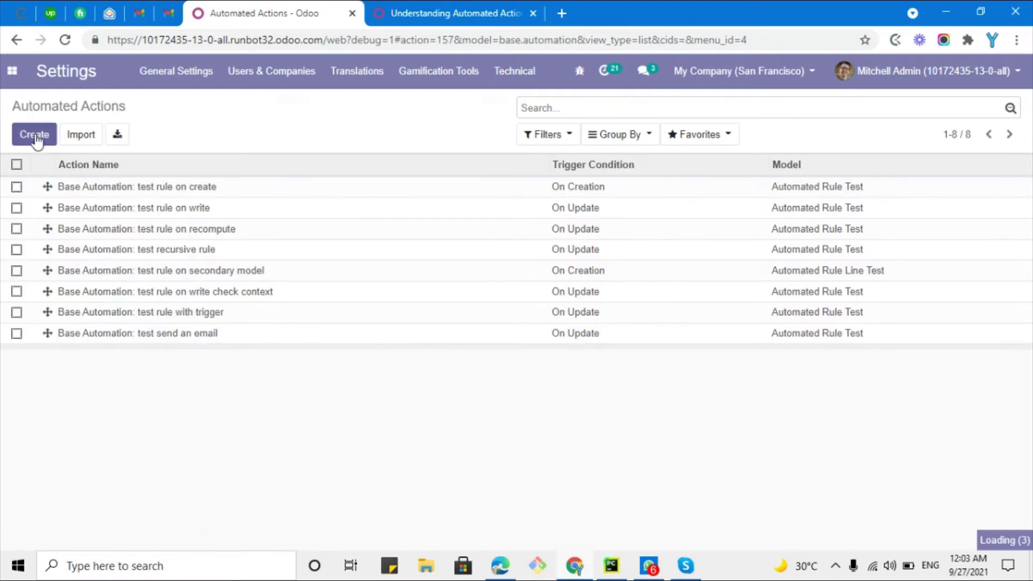
click(32, 138)
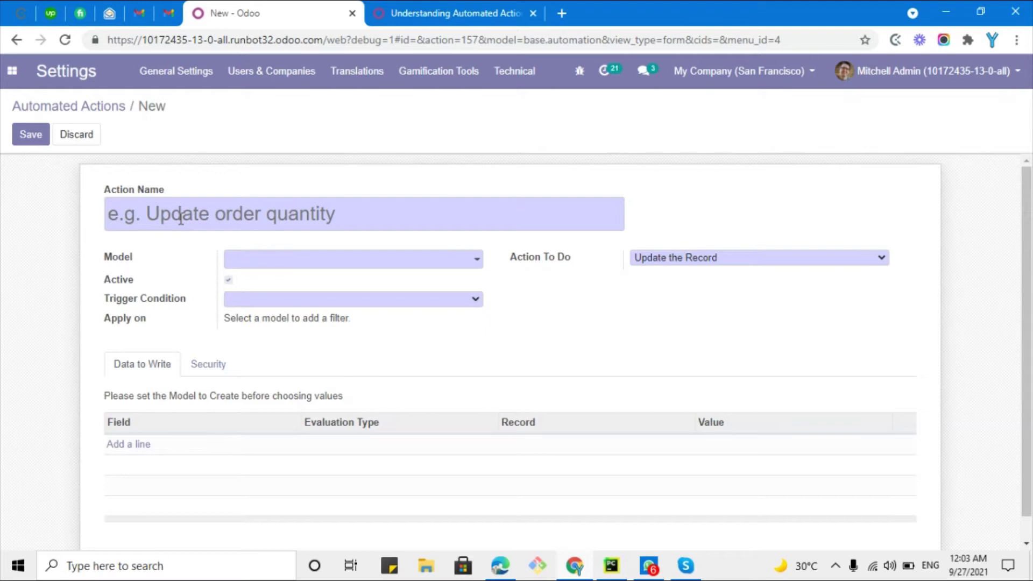
text(Send E)
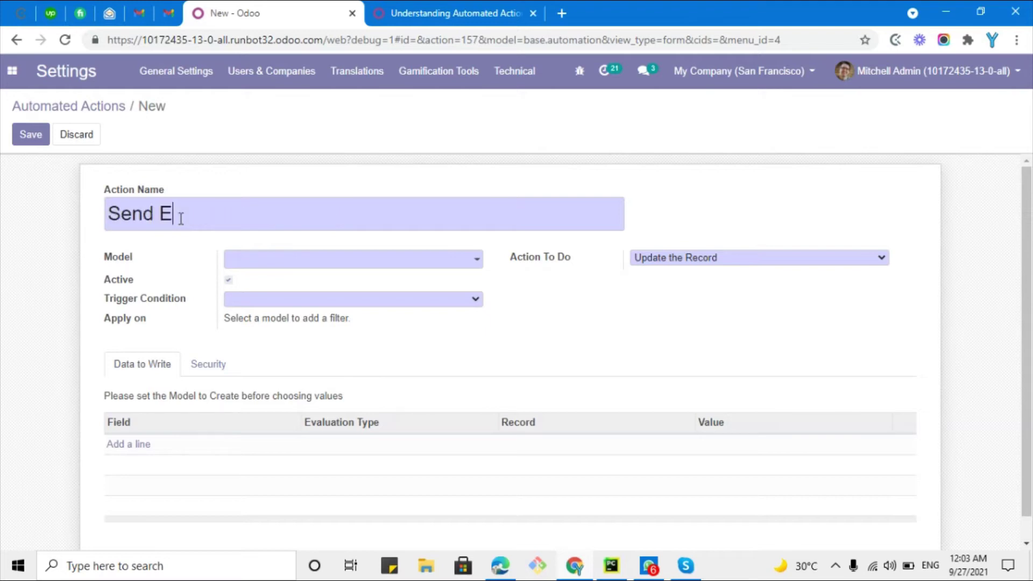
text(mail to Customer)
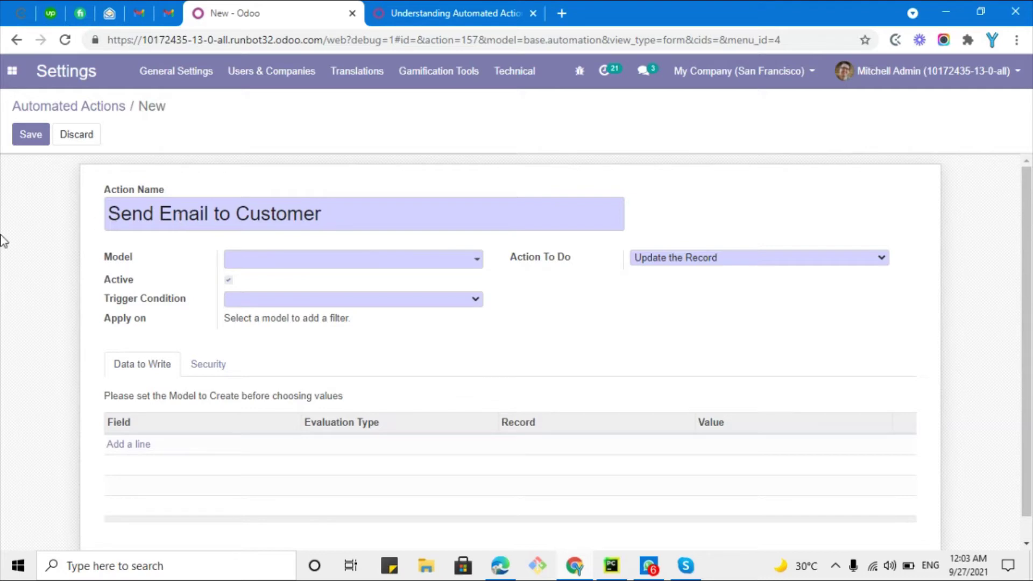
Set the action's model to sale.order (Sales Order)
mouse_move(111, 265)
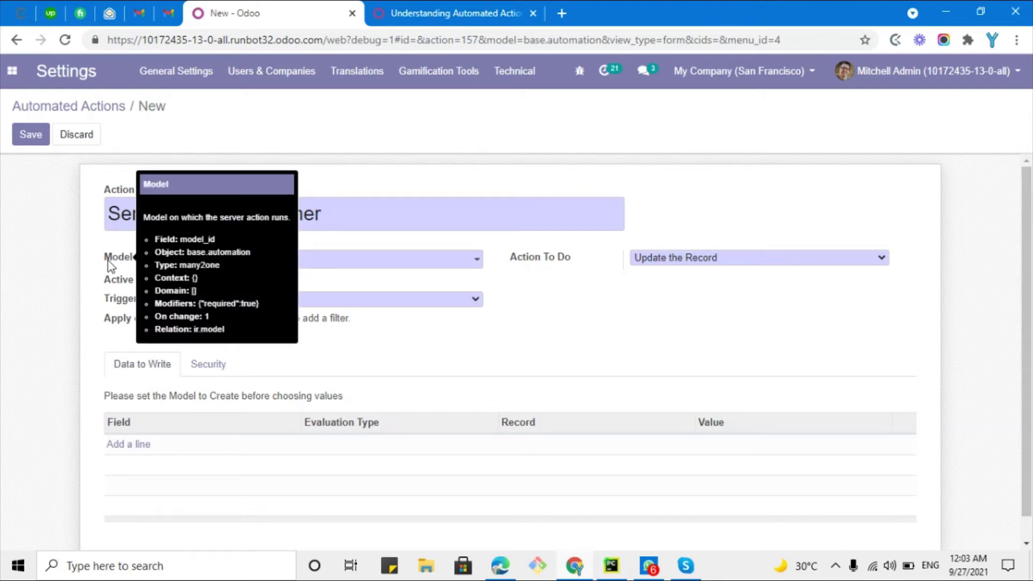
click(253, 258)
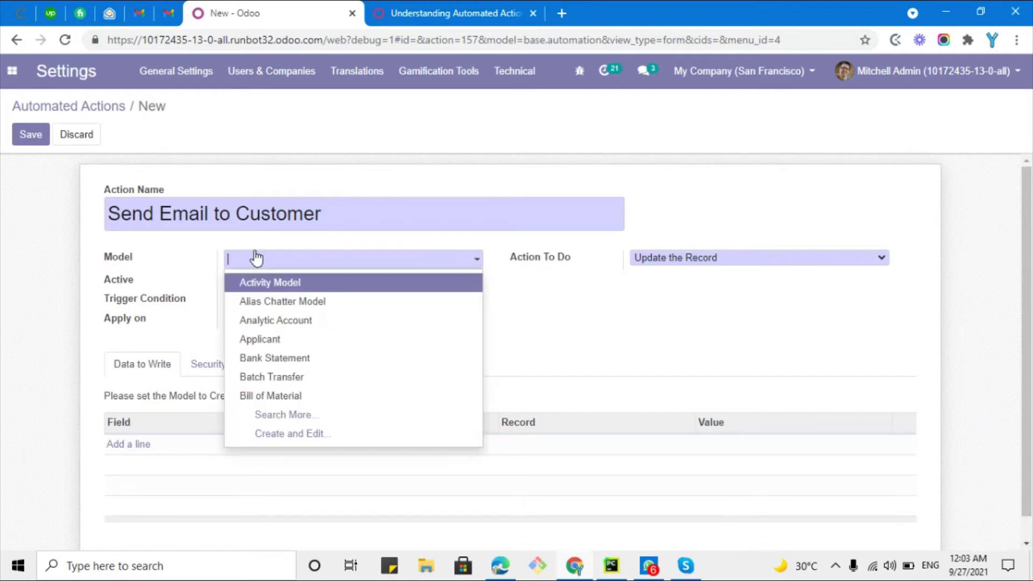
text(sale)
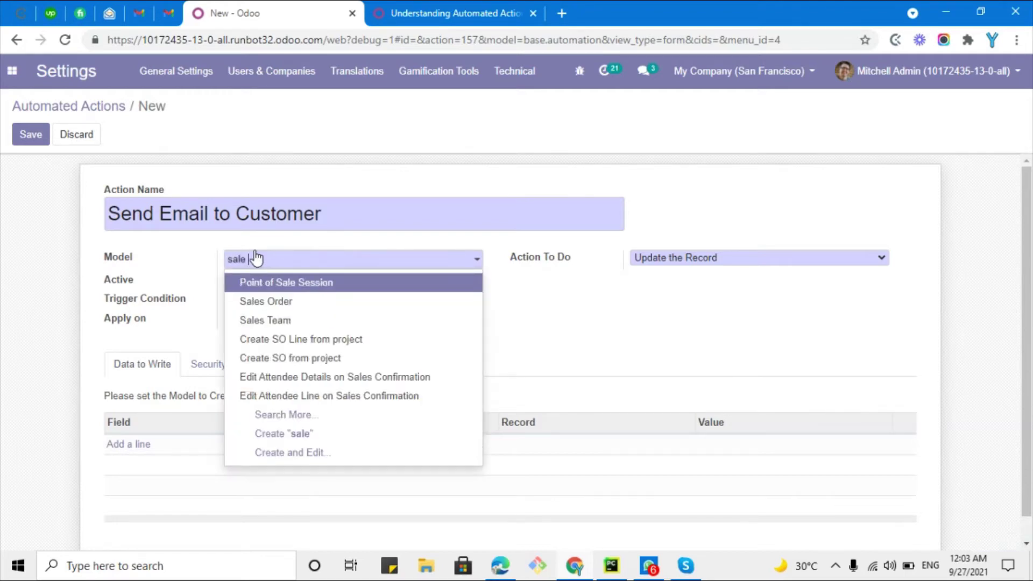
text( order)
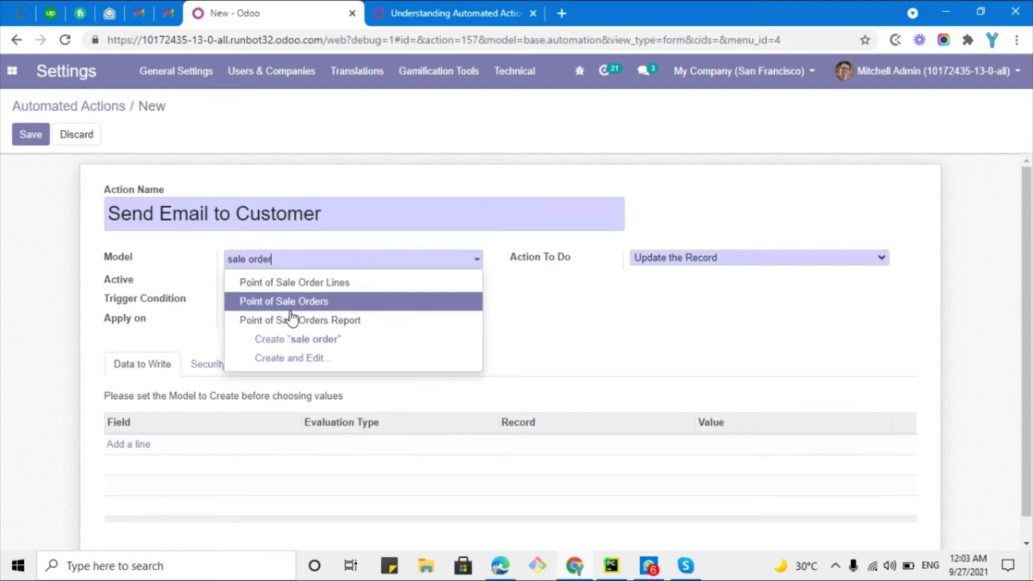
key(BackSpace)
key(BackSpace)
key(BackSpace)
key(BackSpace)
key(BackSpace)
key(BackSpace)
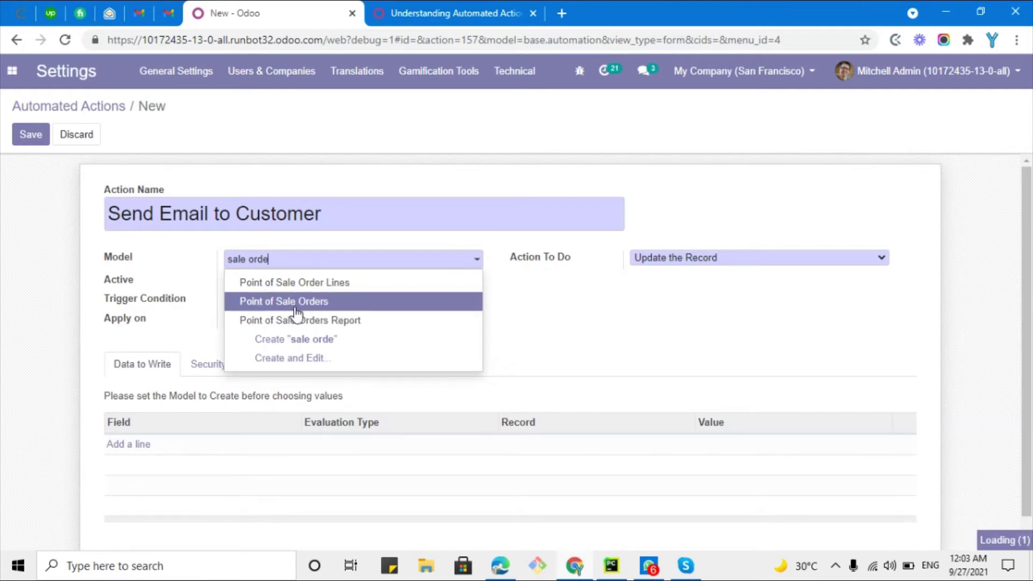
text(.order)
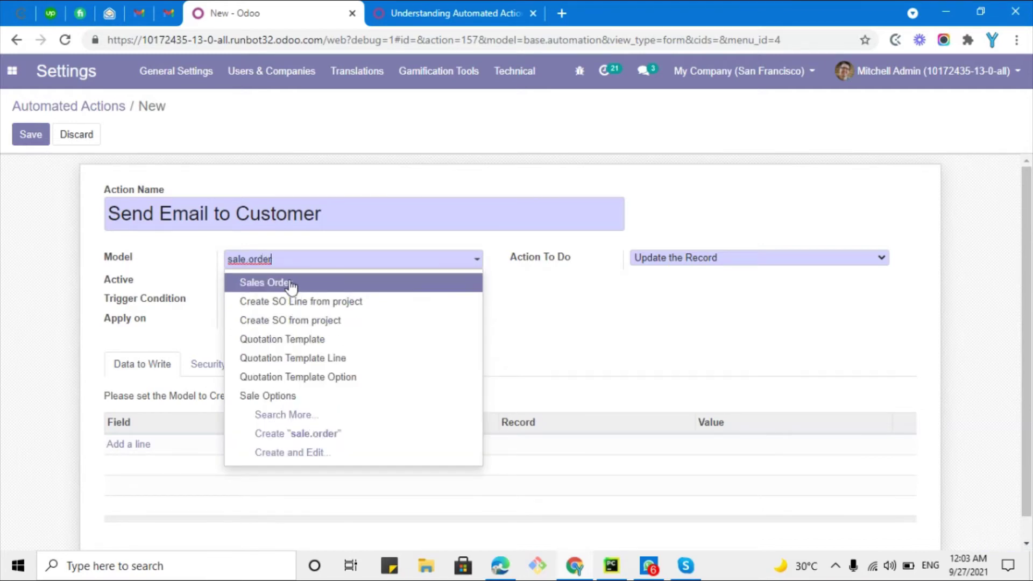
click(291, 283)
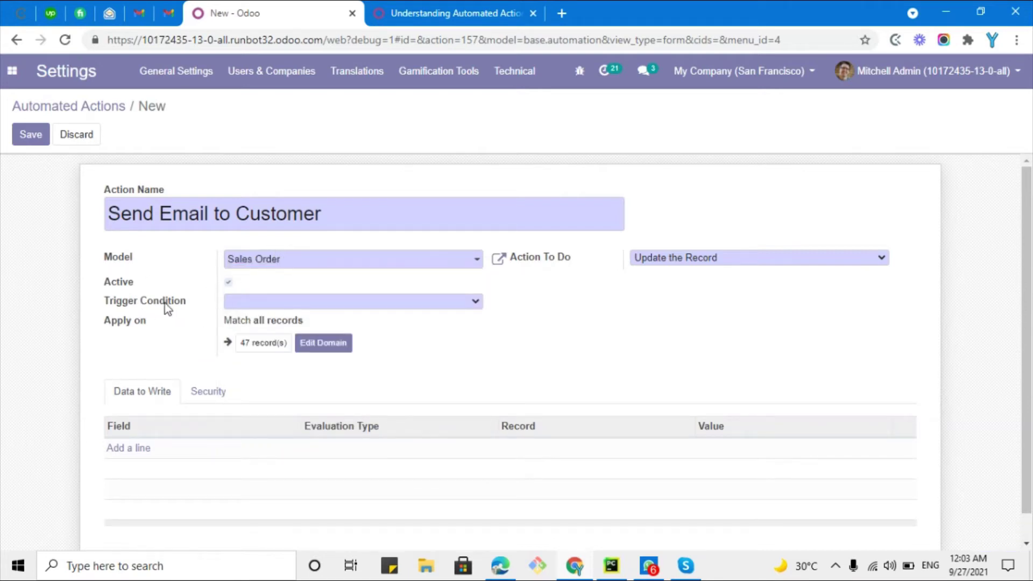
mouse_move(164, 303)
click(268, 306)
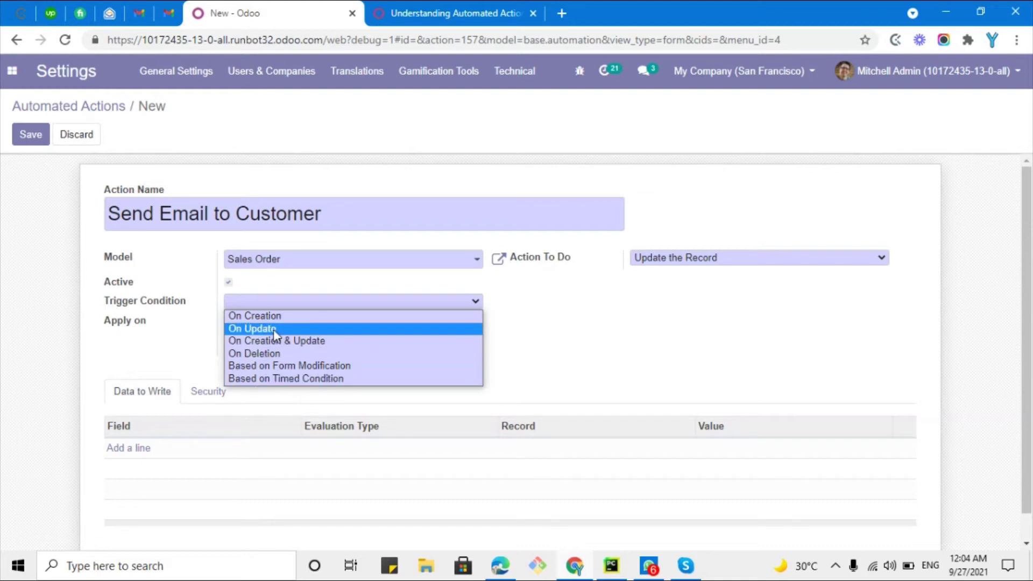
Trigger On Creation, Send Email using the 'Sales Order: Send by email' template, then save
click(271, 316)
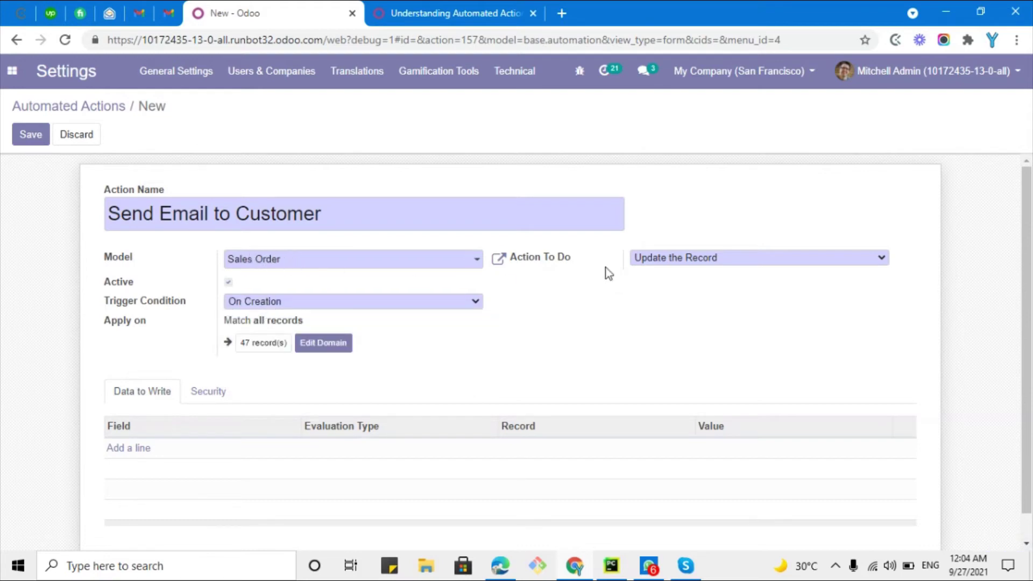
mouse_move(532, 259)
click(666, 259)
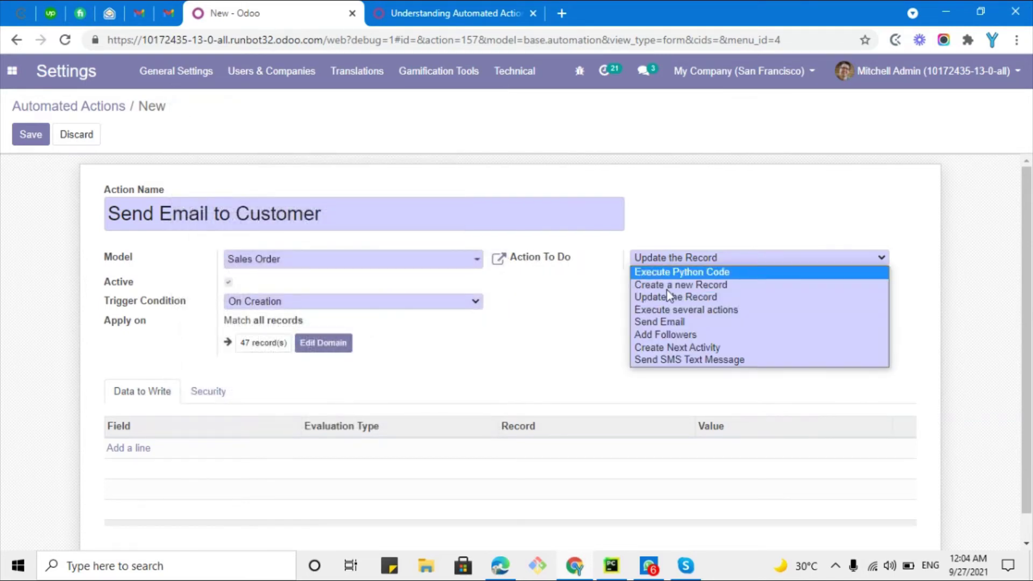
click(665, 323)
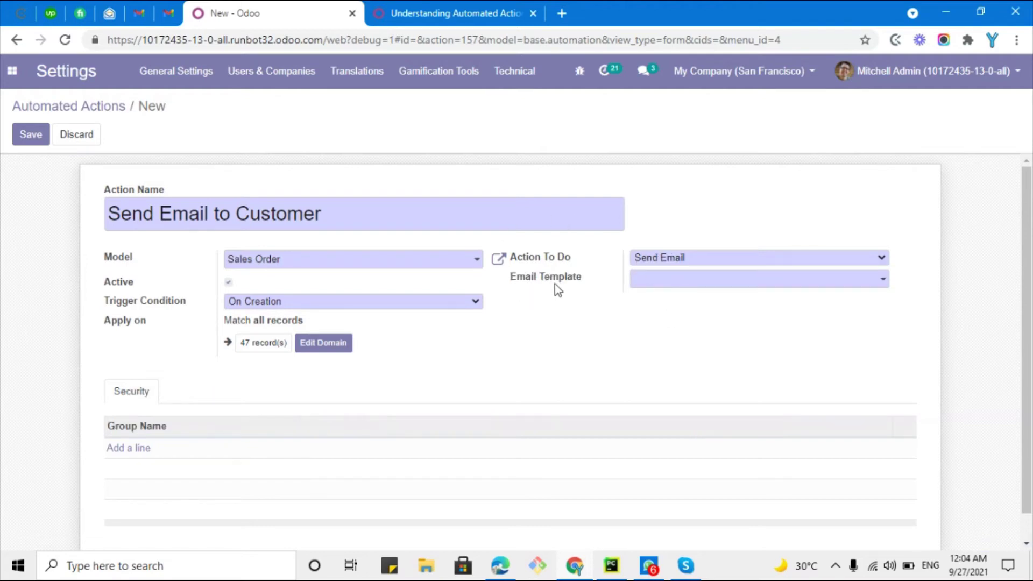
click(658, 285)
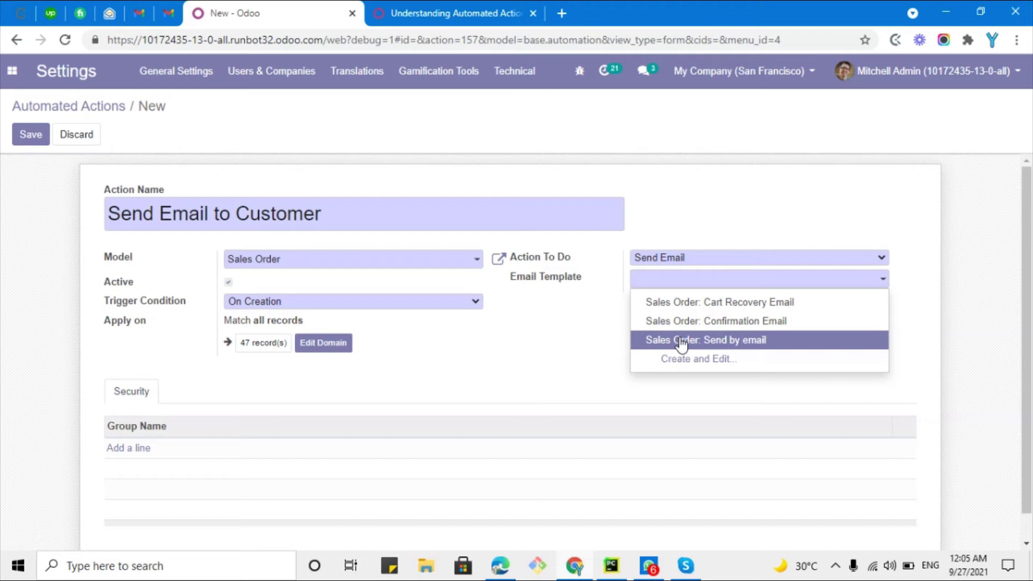
click(745, 343)
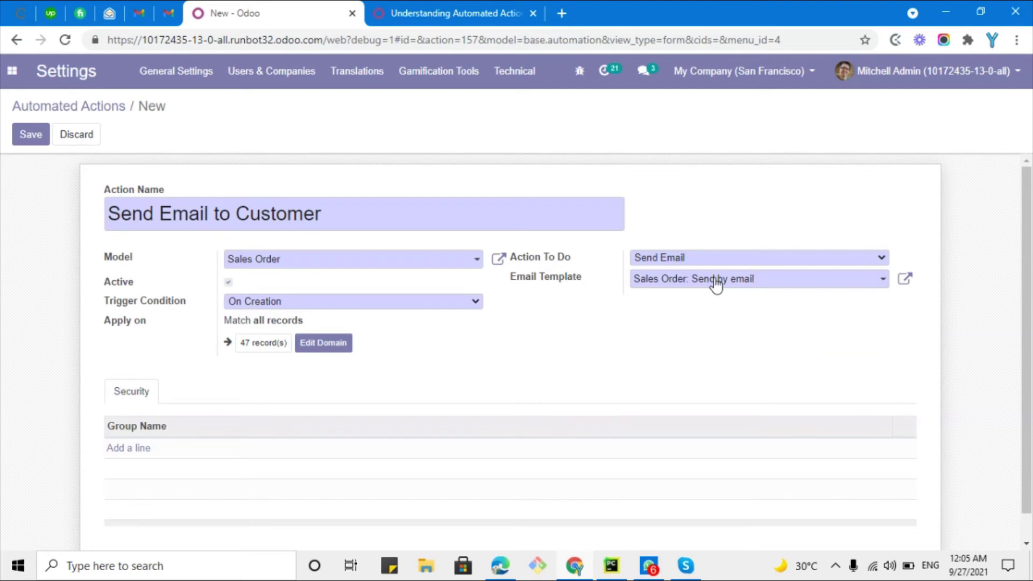
click(36, 140)
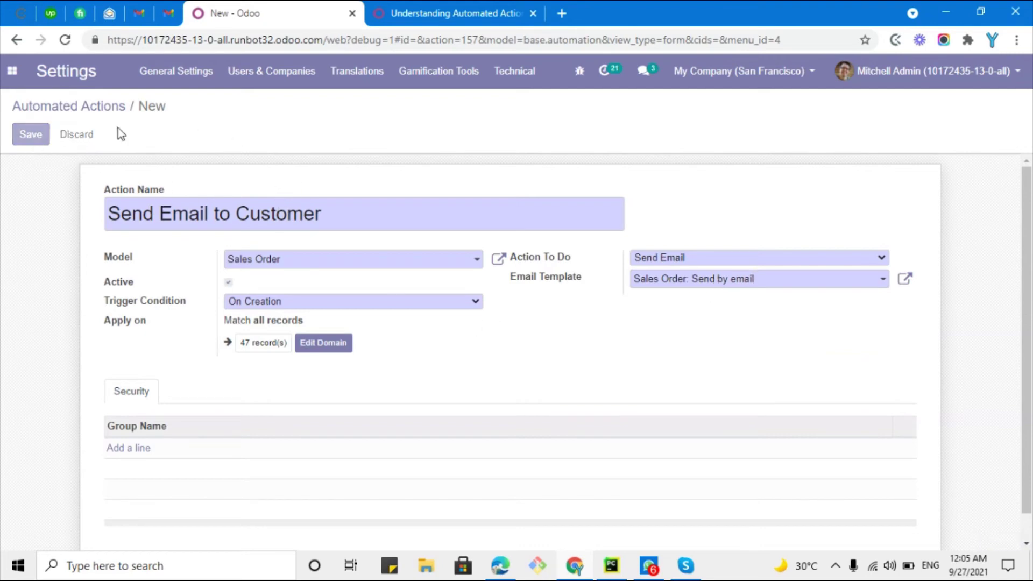
From the Sales app, save a new Deco Addict quotation with an Acoustic Bloc Screens line as S00049
click(12, 70)
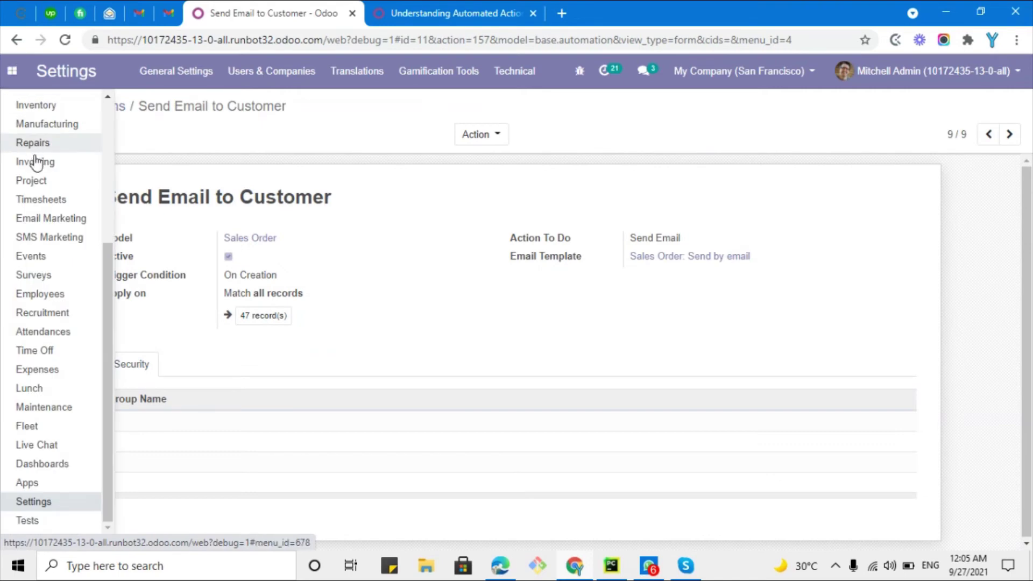
scroll(35, 182, up, 4)
click(36, 197)
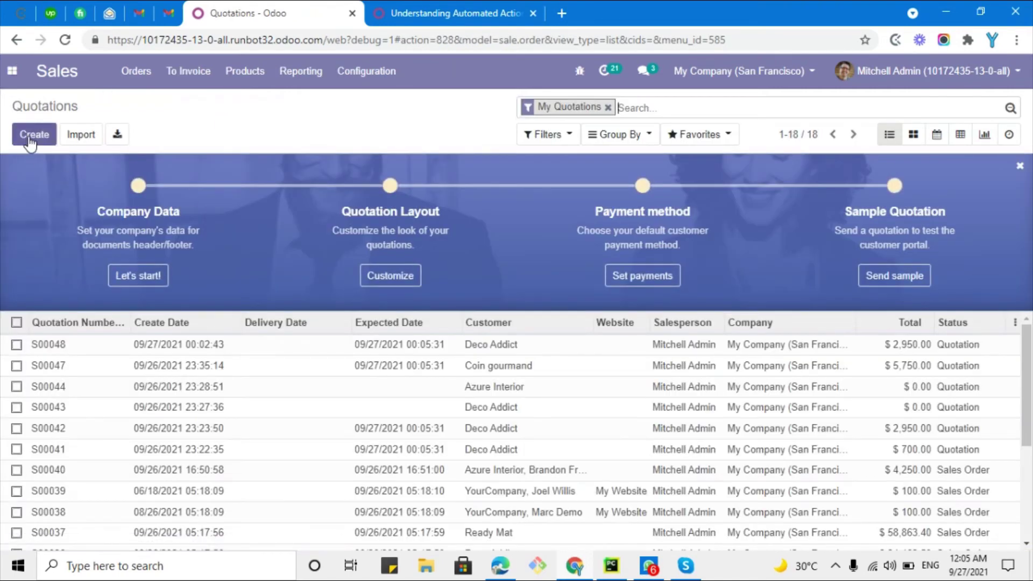
click(31, 136)
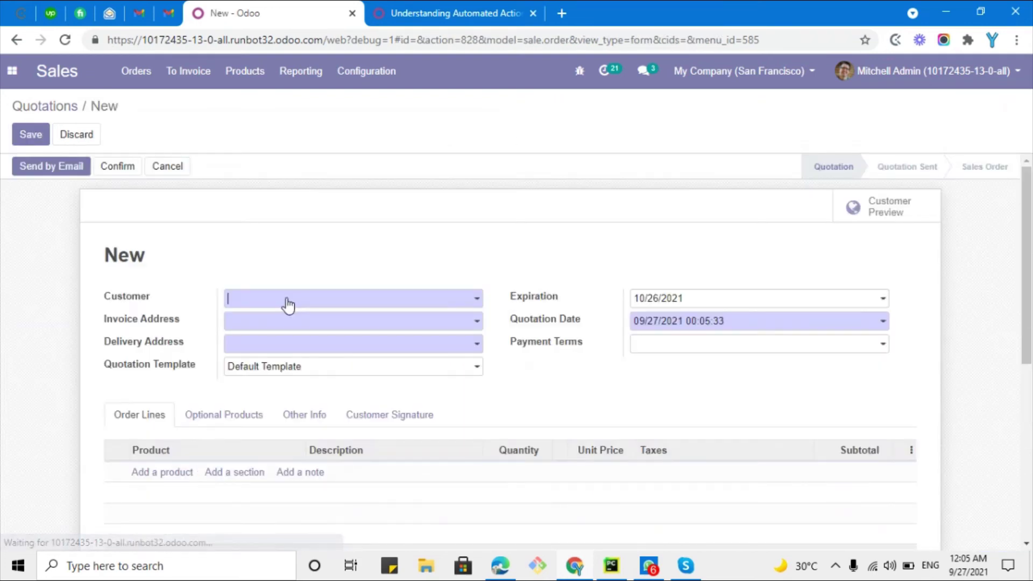
click(279, 304)
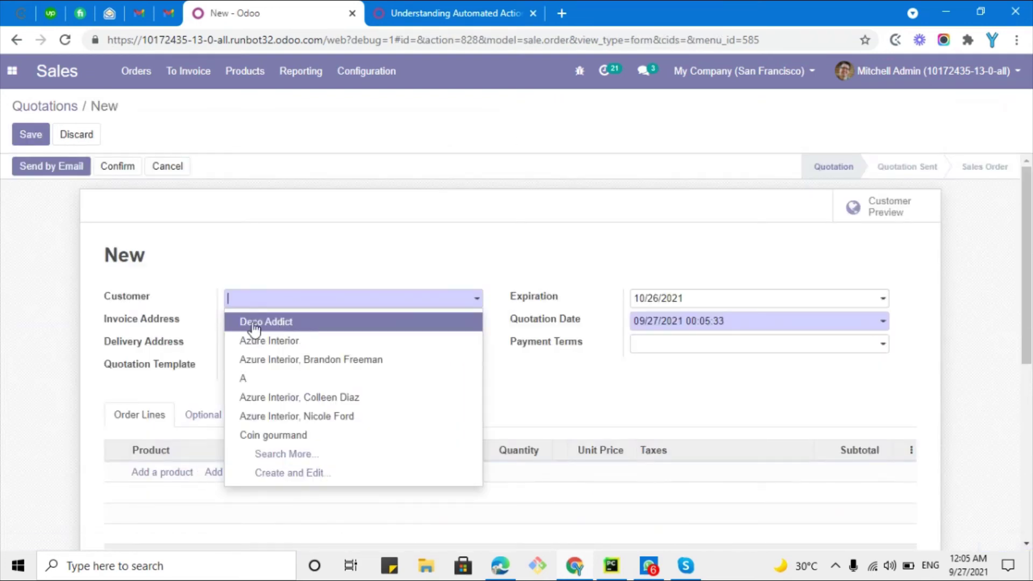
click(267, 323)
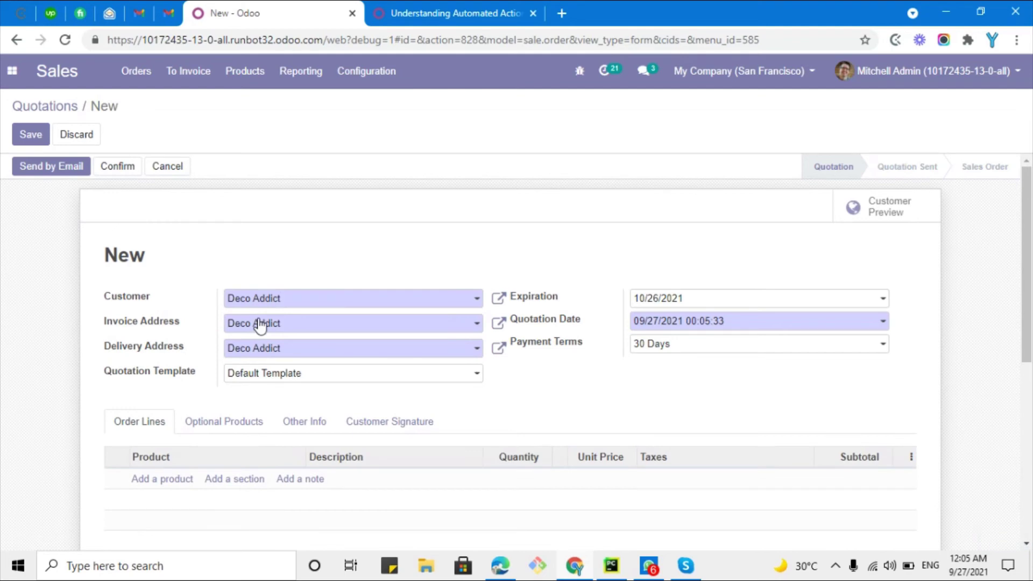
scroll(410, 396, down, 1)
click(160, 409)
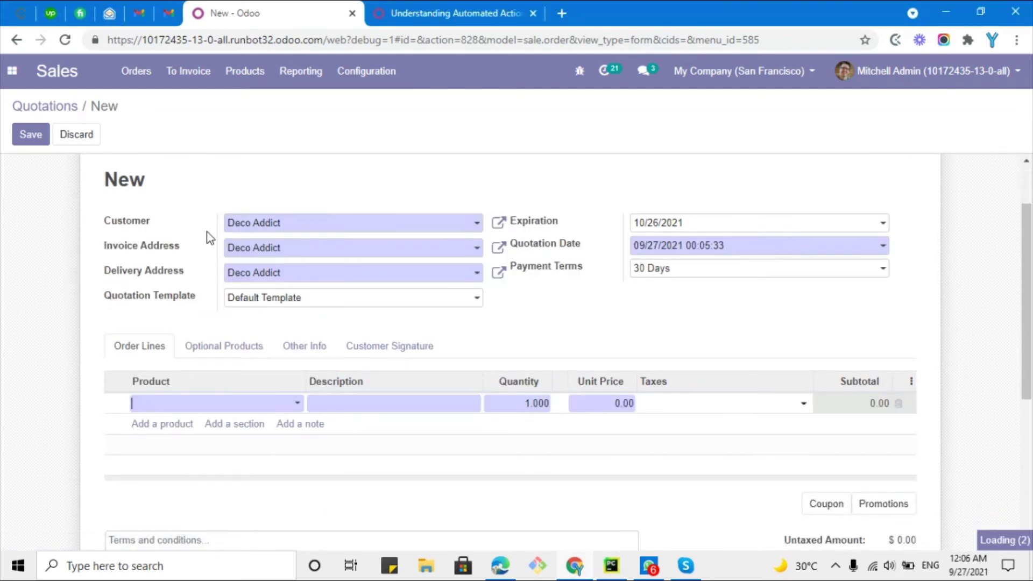
click(30, 135)
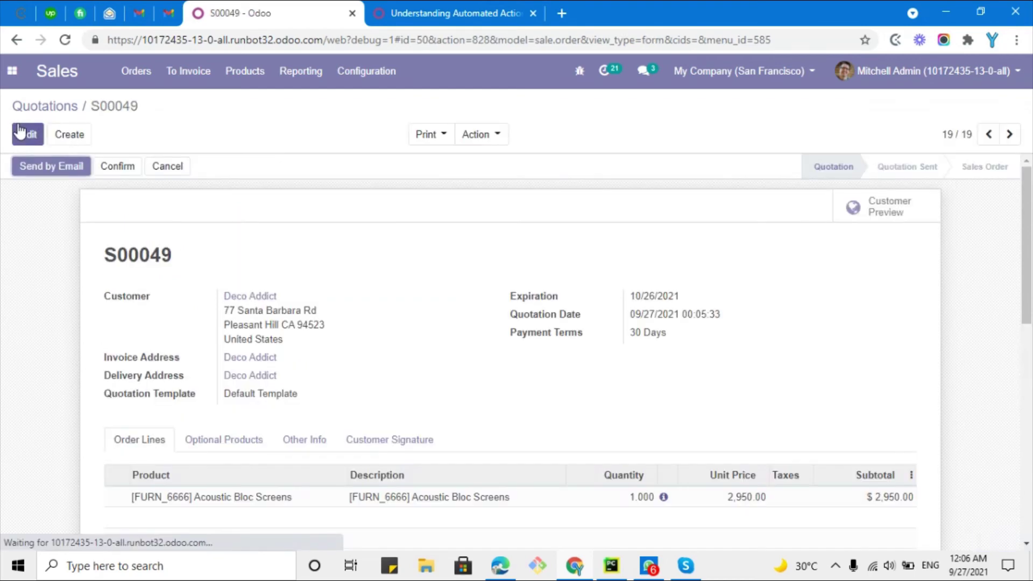
scroll(255, 226, down, 10)
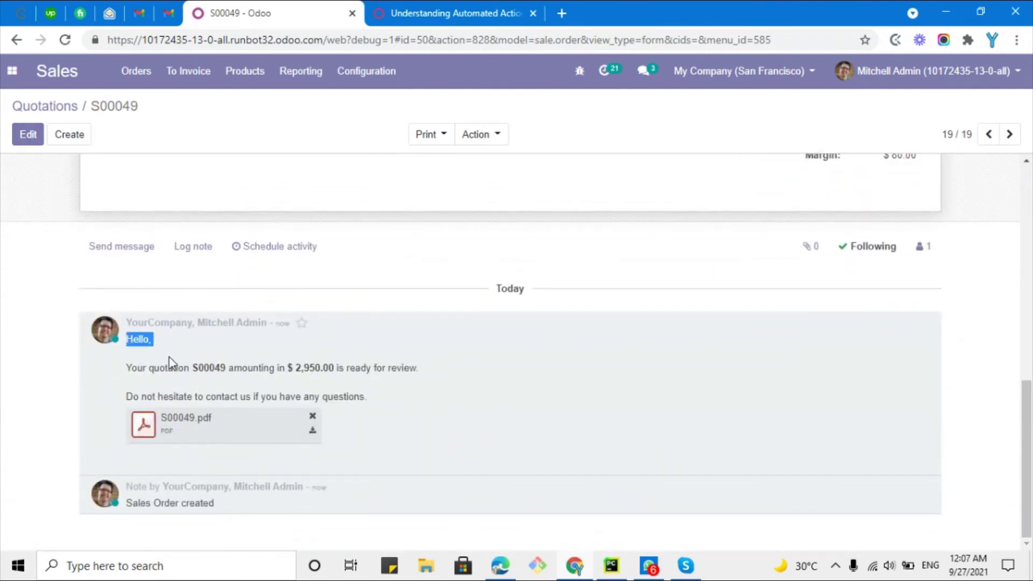
drag(148, 368, 405, 368)
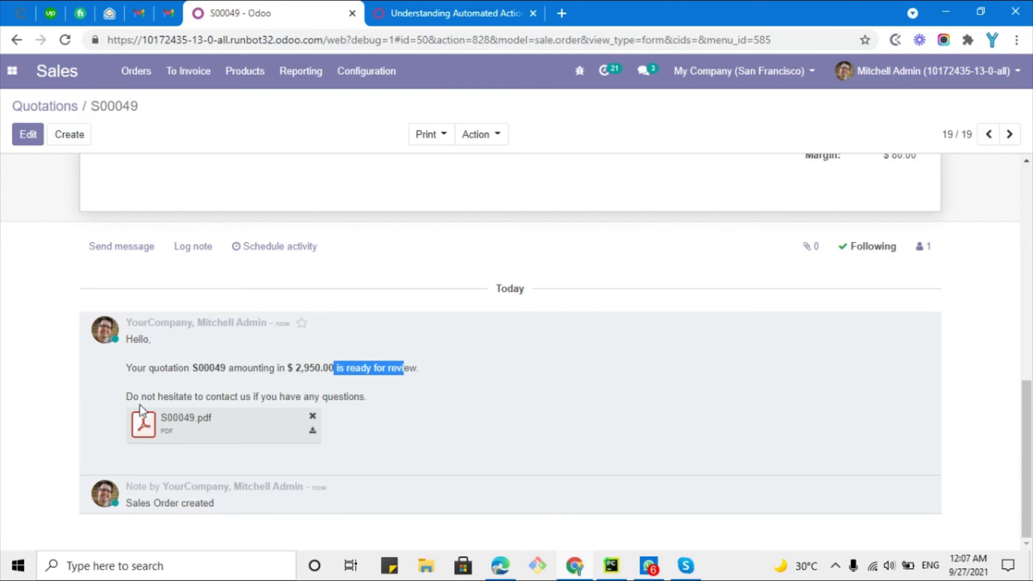
drag(134, 399, 275, 412)
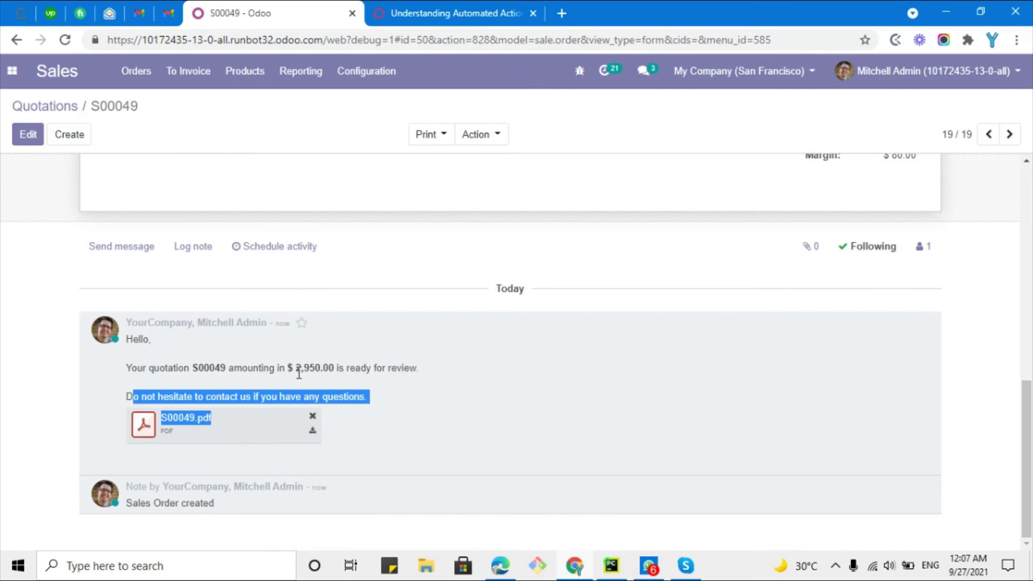
scroll(286, 243, up, 11)
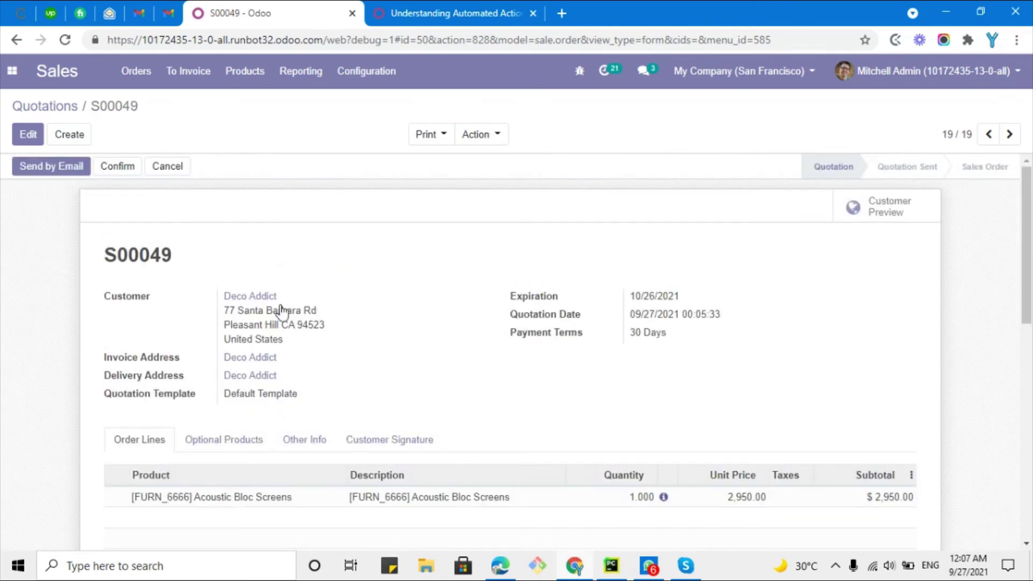
drag(224, 296, 381, 351)
In Settings, dismiss the error and open the technical Emails list
click(11, 71)
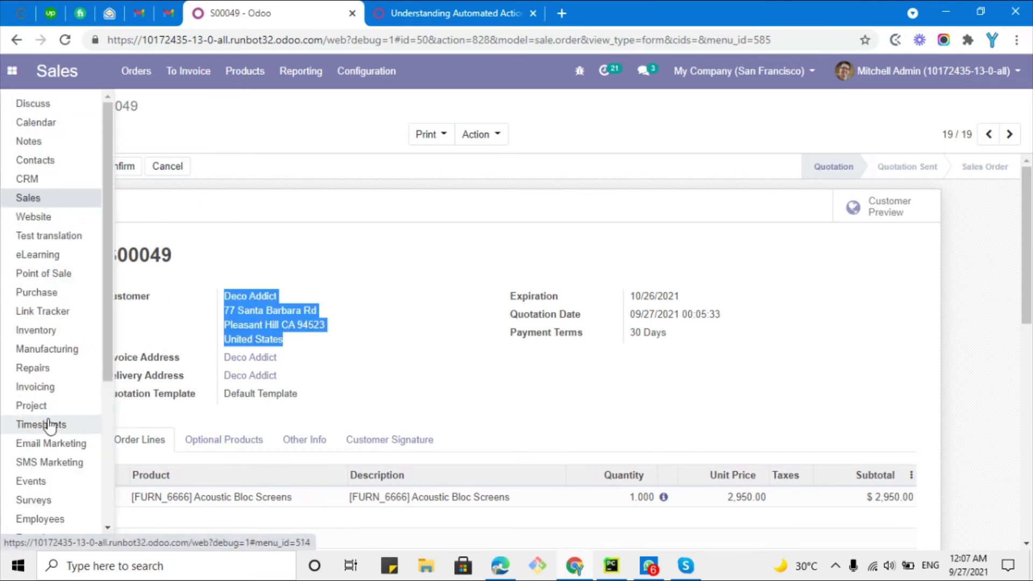
scroll(48, 425, down, 3)
click(44, 499)
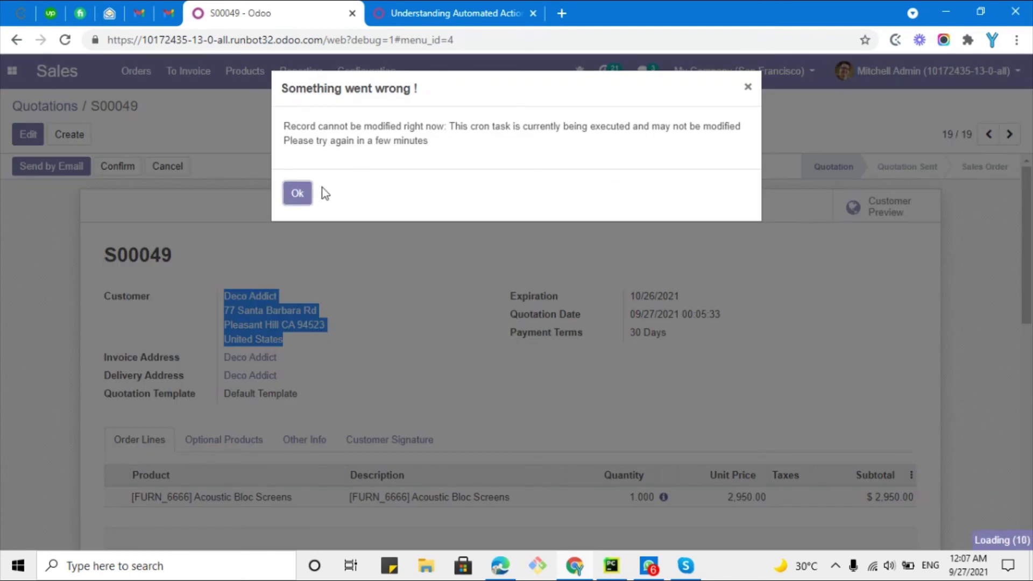
click(297, 193)
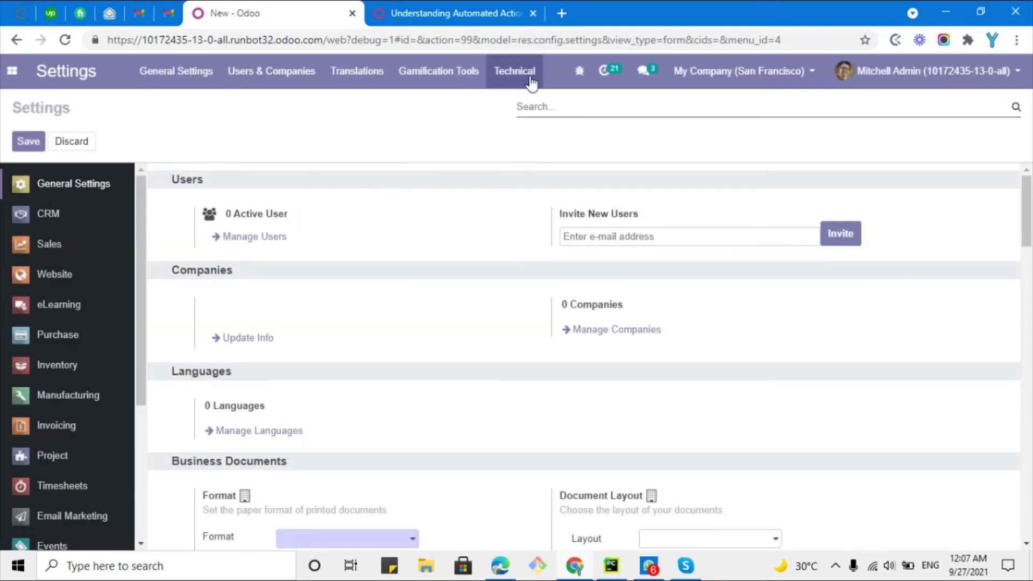
click(511, 71)
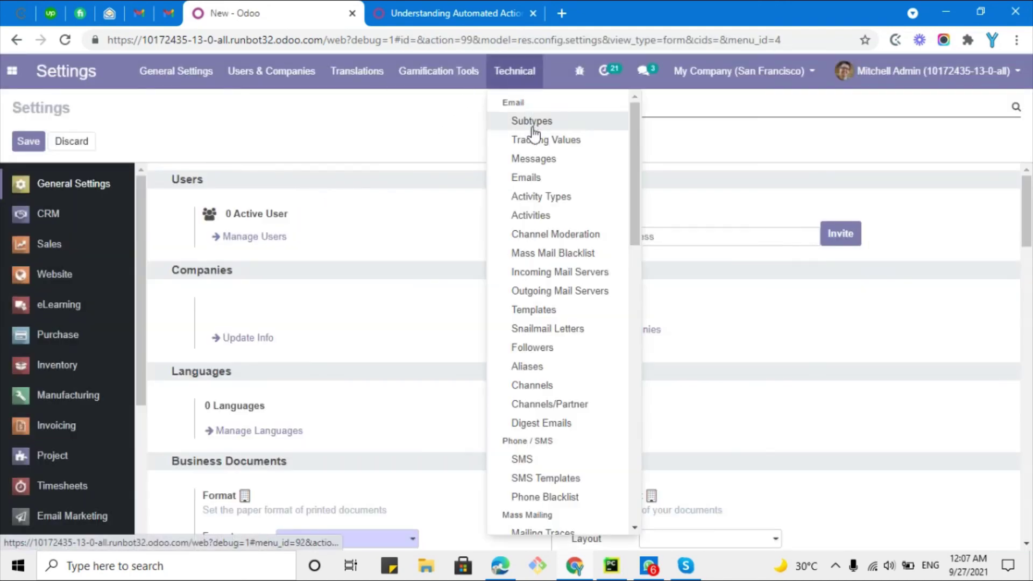
click(535, 178)
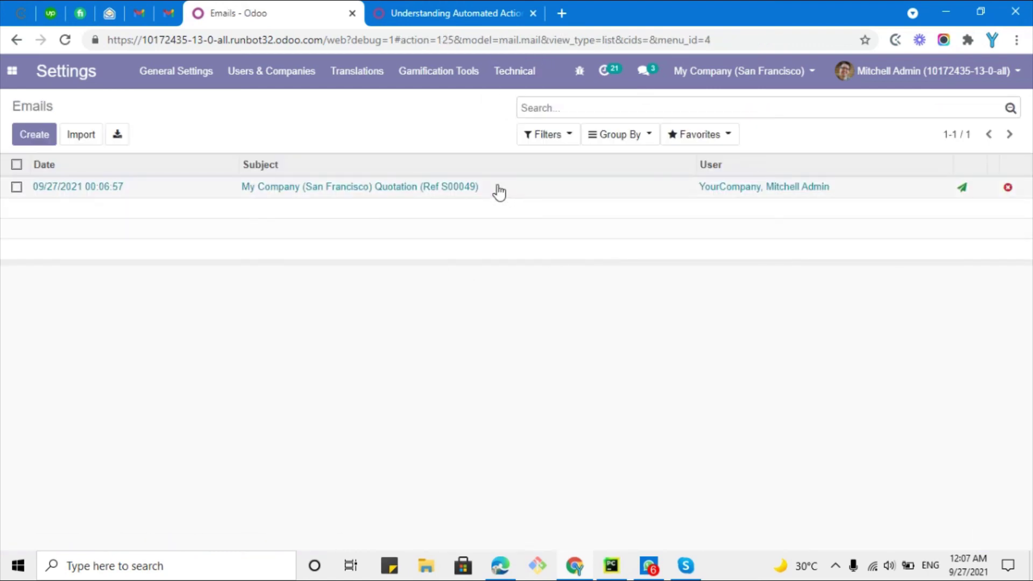
Inspect the S00049 quotation email, including its advanced details, then return to the Emails list
click(500, 191)
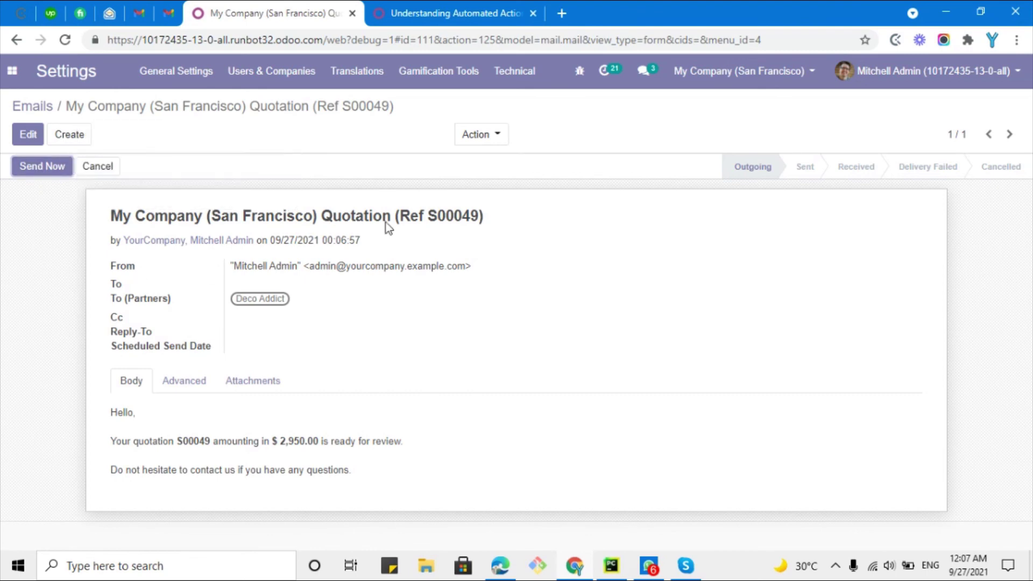
click(513, 73)
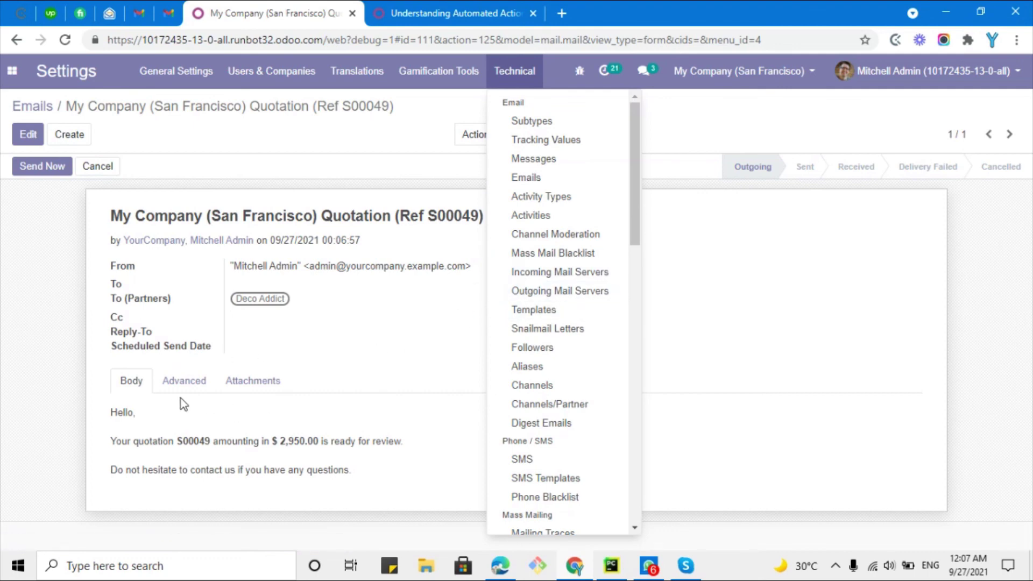
click(184, 383)
click(130, 381)
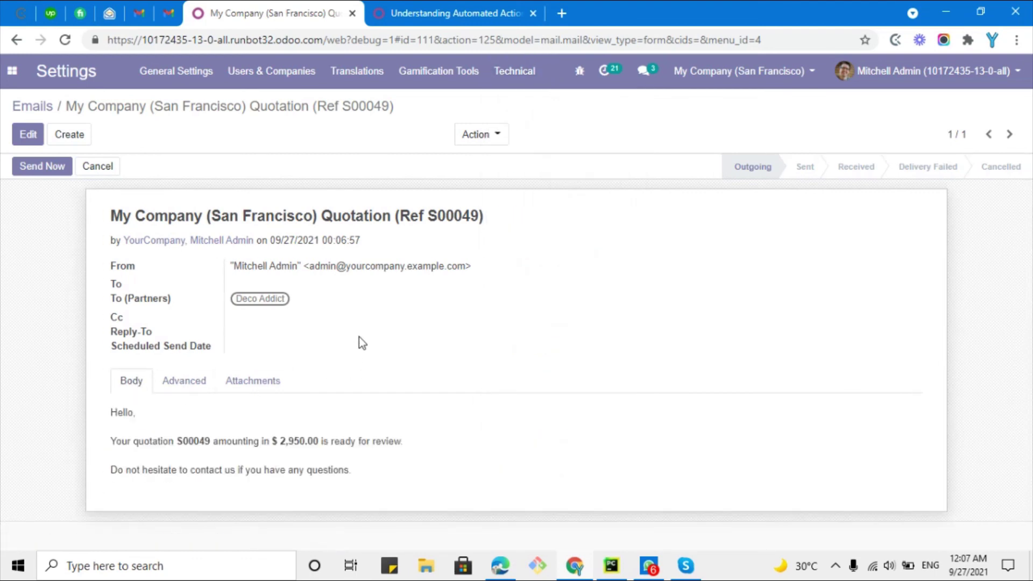
click(23, 107)
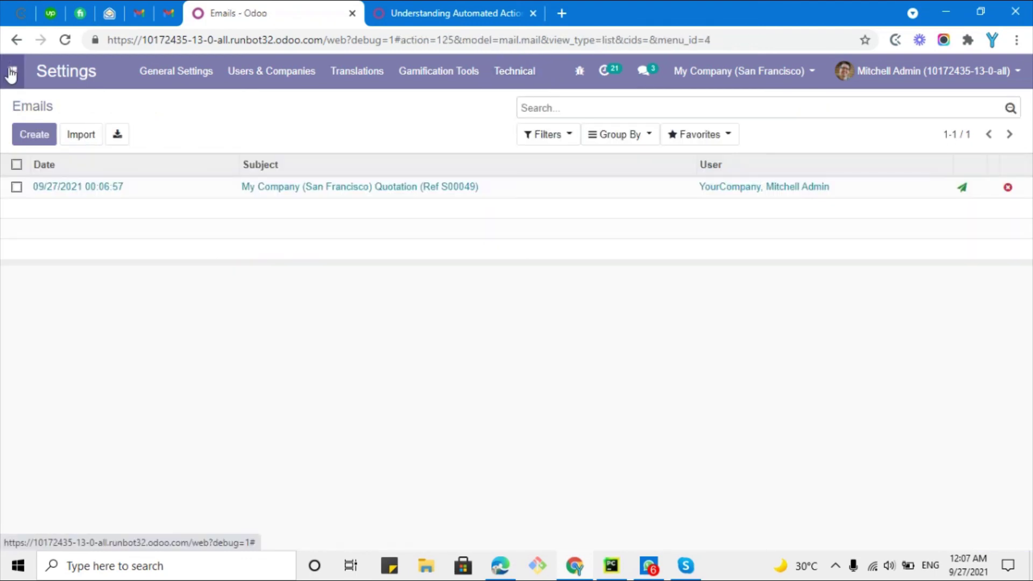
Open the Odoo apps menu from the Emails list
click(11, 70)
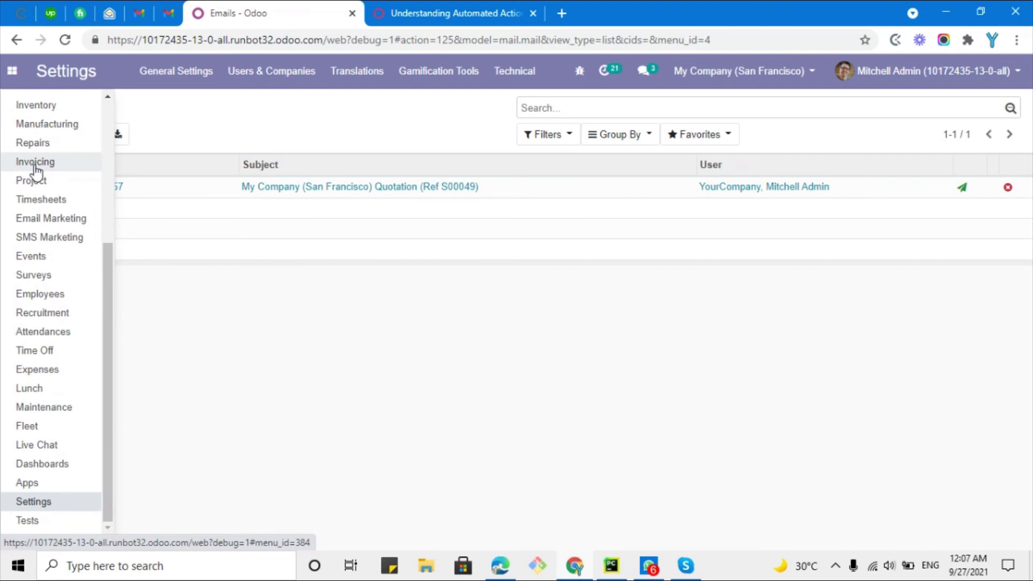